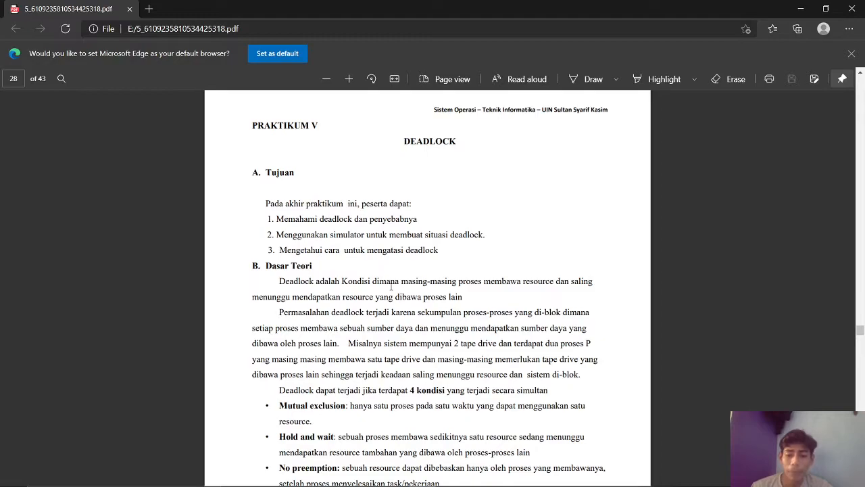
Step: Switch to the CPU-OS Simulator, open its Program Compiler in a maximized window and bring up the dialog for loading a source file
scroll(392, 287, down, 2)
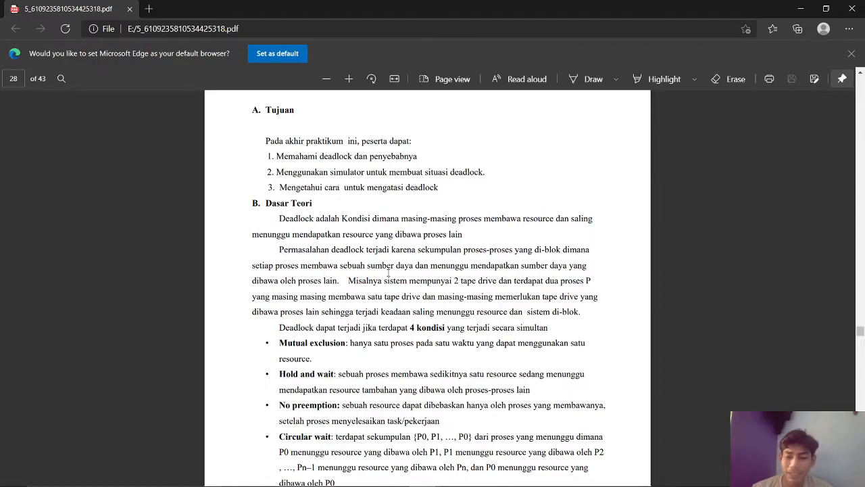
scroll(388, 273, down, 3)
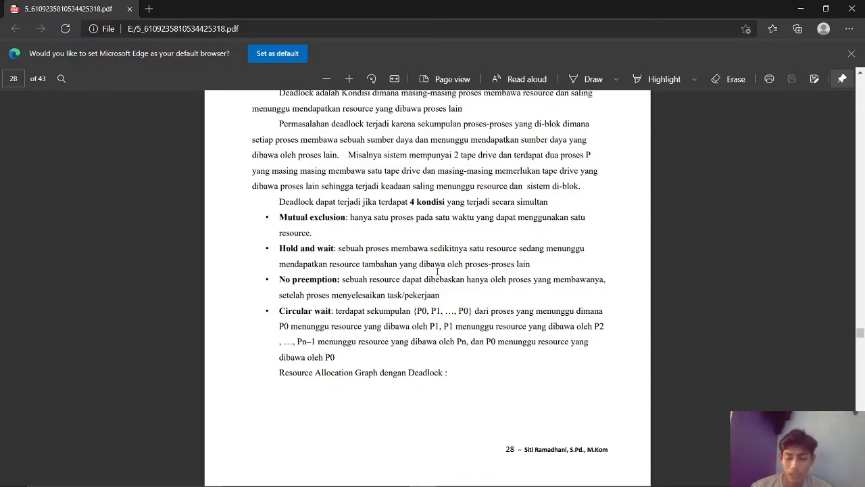
key(alt+Tab)
key(alt+Tab)
key(alt+Tab)
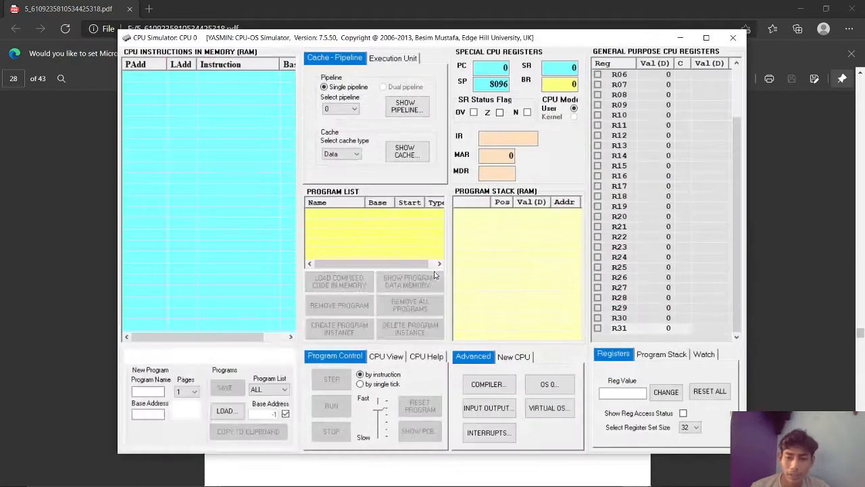
click(705, 37)
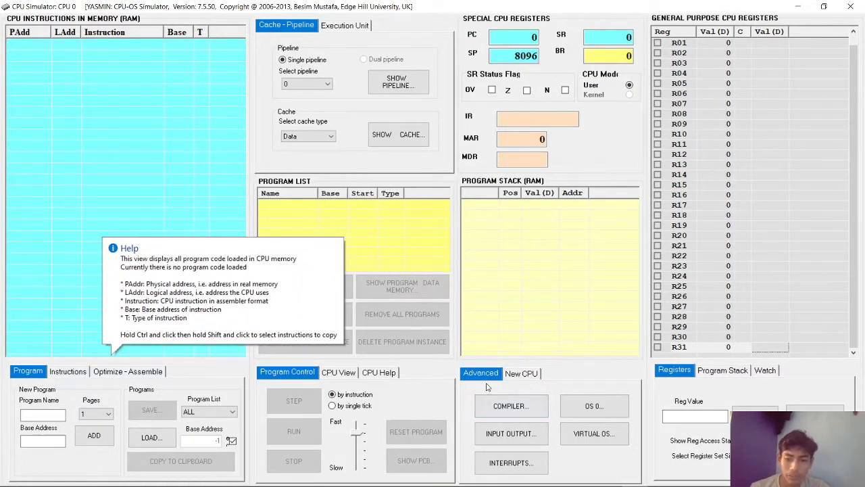
click(511, 405)
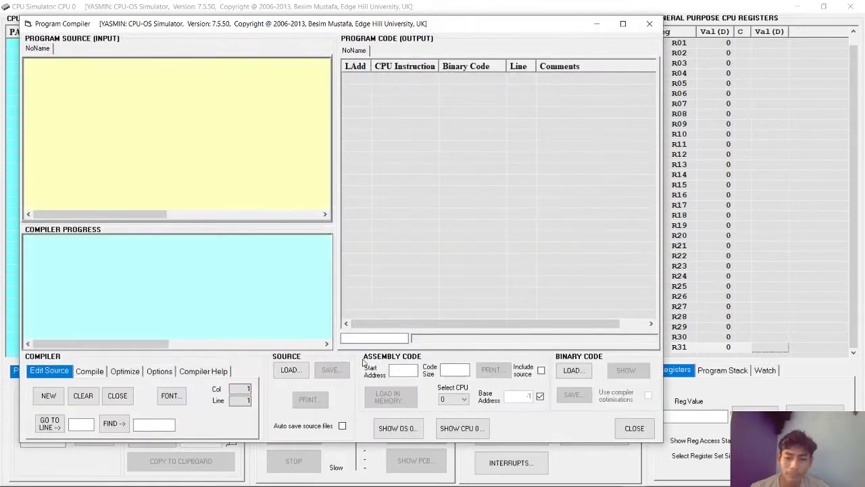
click(622, 24)
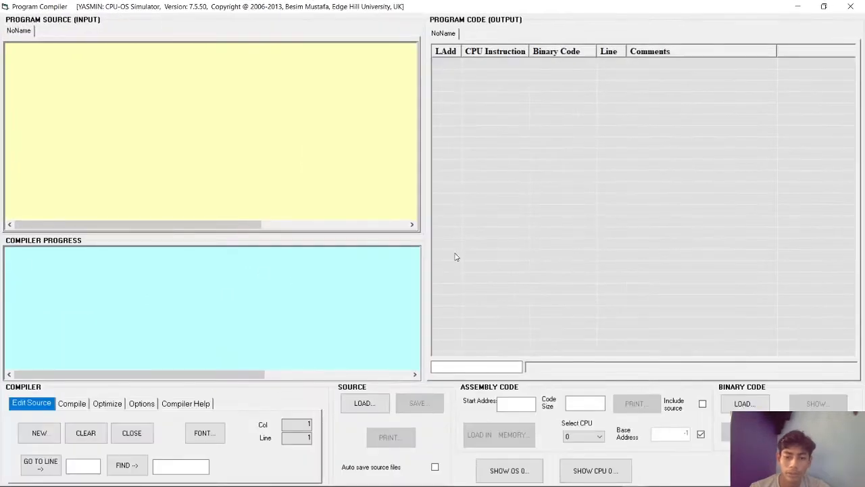
click(362, 408)
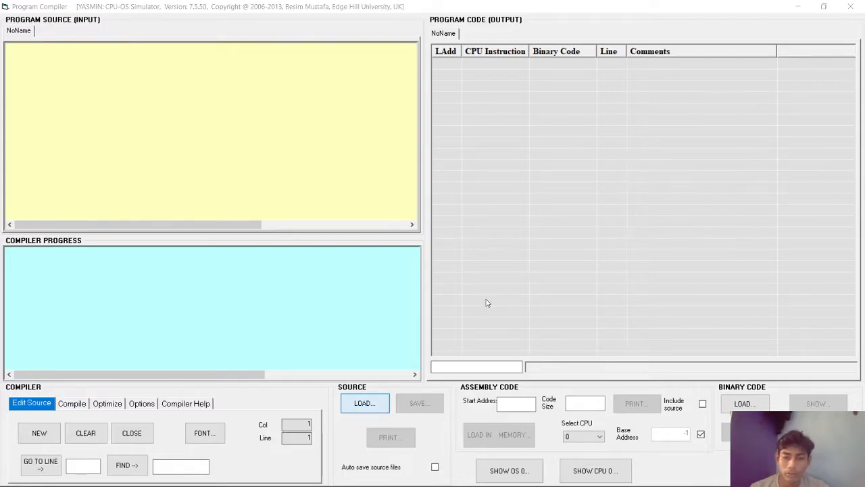
Step: Review the deadlock program listings under "Langkah-langkah Praktikum" in the PDF in Edge
key(alt+Tab)
key(alt+Tab)
scroll(377, 300, down, 5)
scroll(377, 297, up, 2)
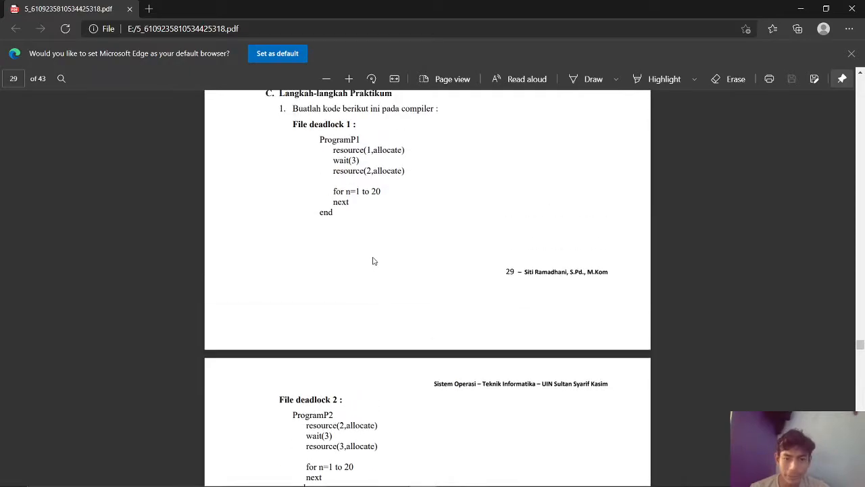
scroll(374, 261, up, 2)
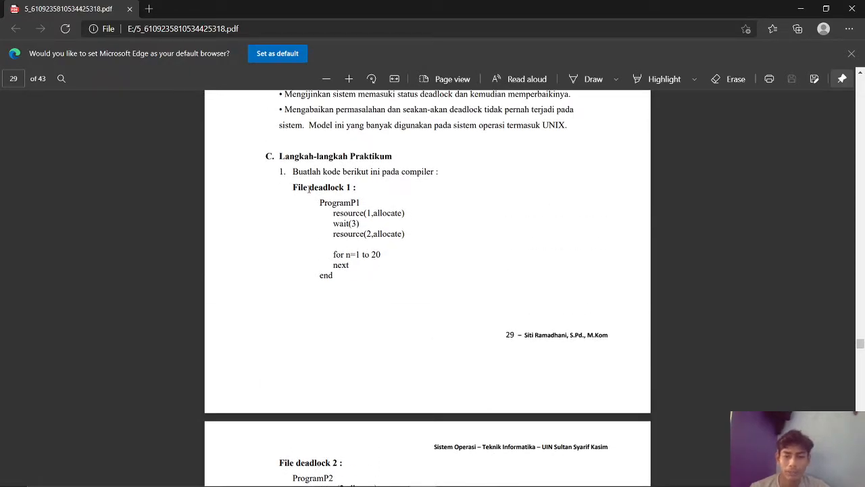
scroll(310, 189, down, 10)
scroll(310, 192, up, 10)
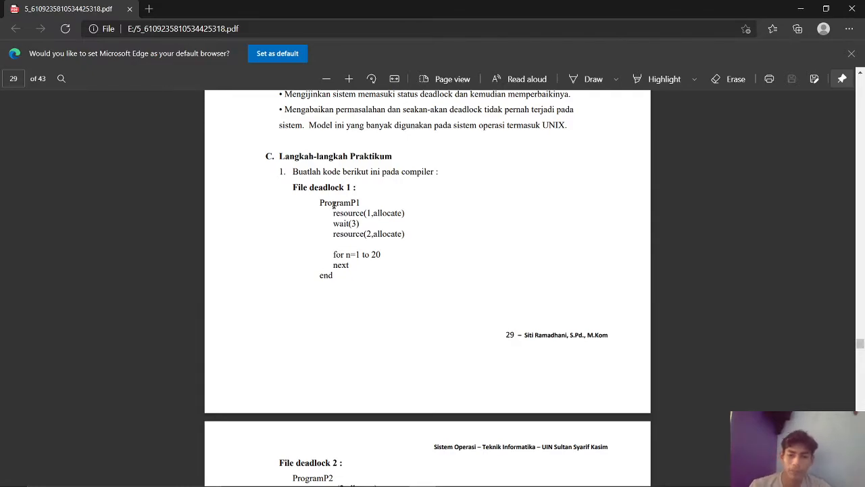
Step: Return to the Program Compiler and load the source file p1 from the "prorgram uas so" folder on drive E:
key(alt+Tab)
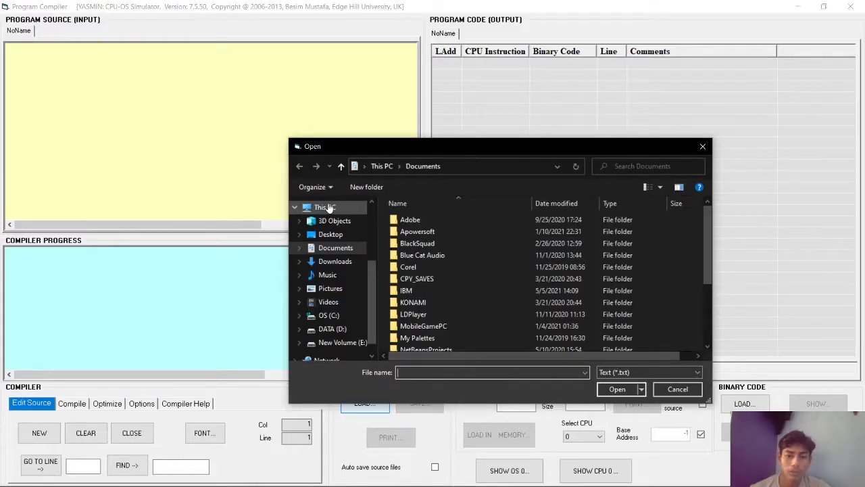
scroll(355, 290, down, 1)
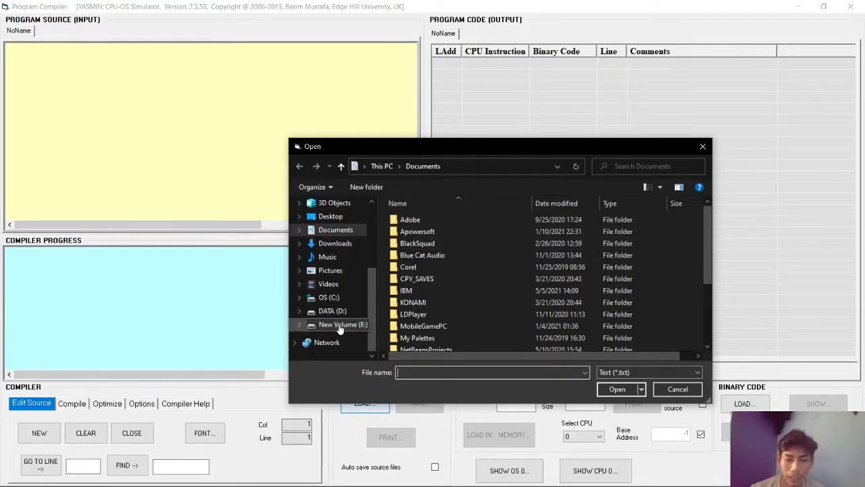
click(341, 325)
scroll(426, 266, down, 2)
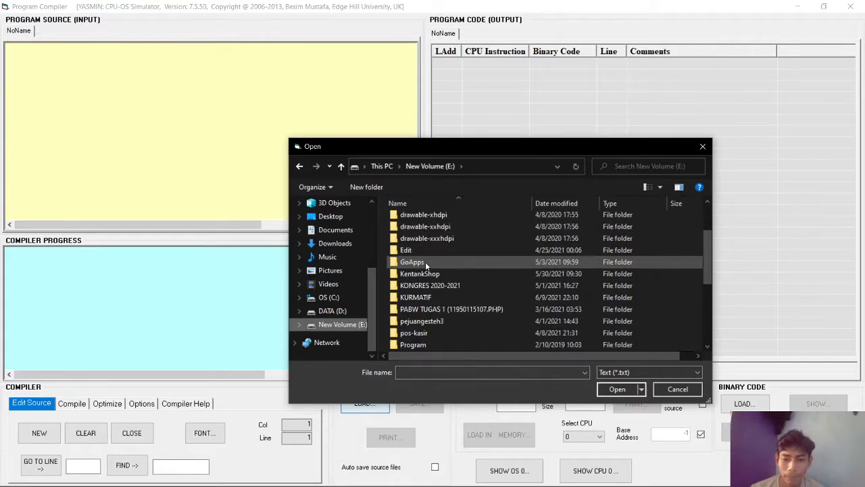
scroll(422, 297, down, 1)
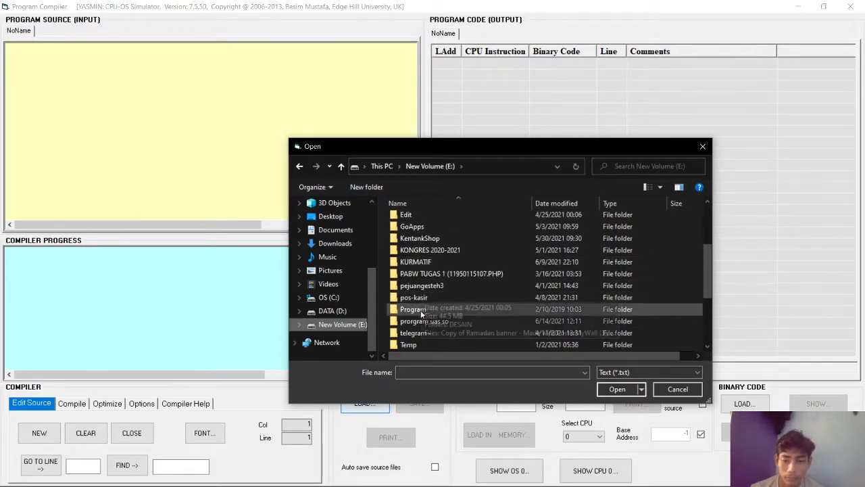
double_click(420, 308)
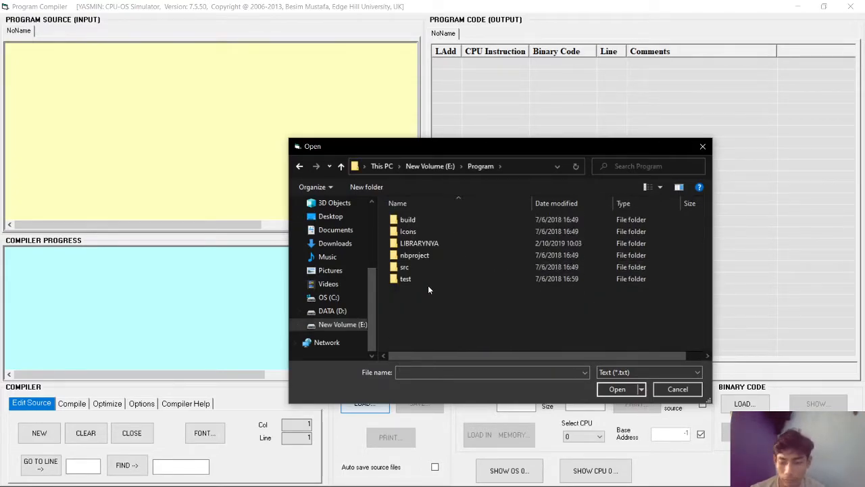
key(BackSpace)
double_click(425, 321)
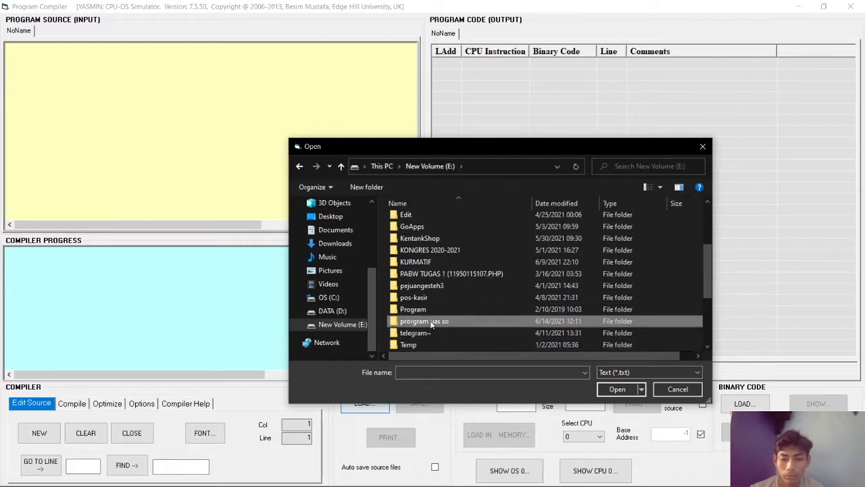
click(425, 219)
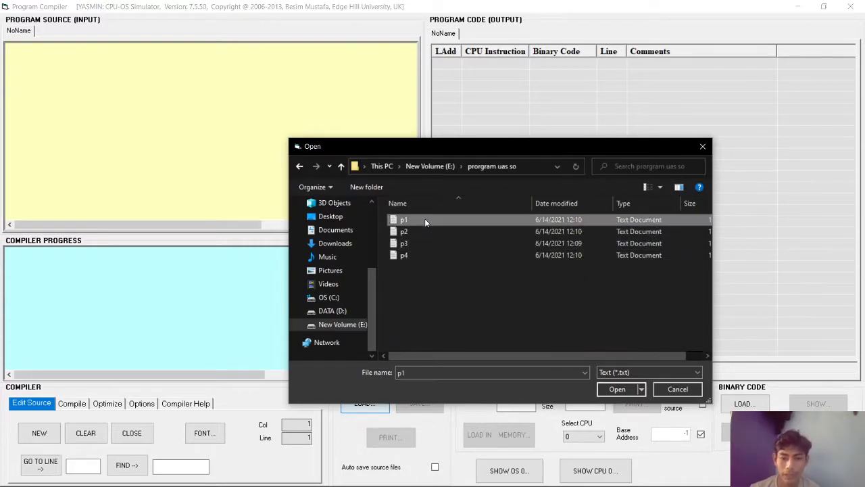
click(617, 390)
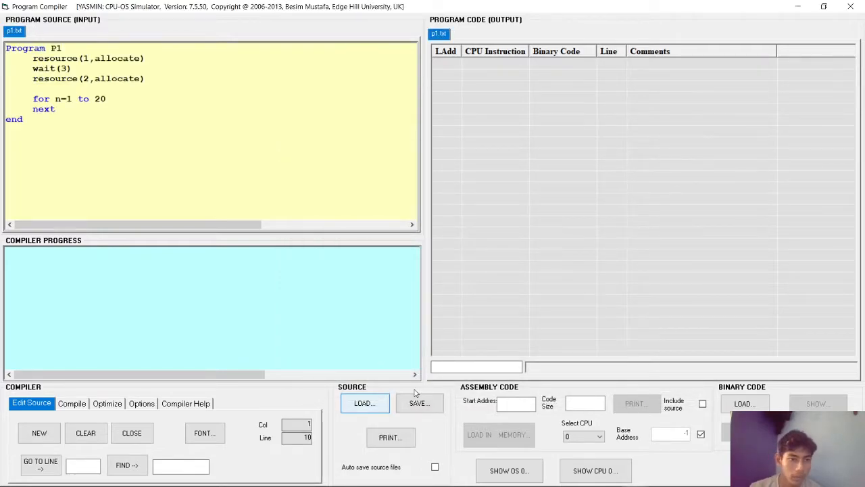
Step: Load the remaining source files p2, p3 and p4 from the same folder into the compiler
click(371, 407)
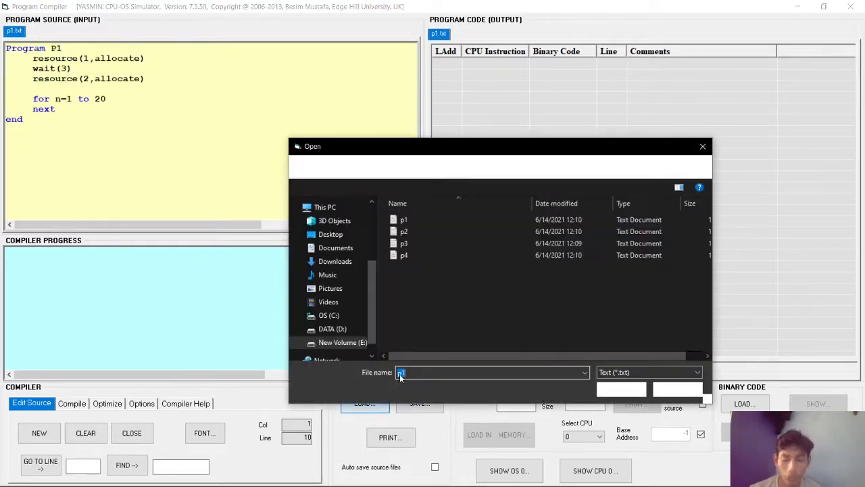
click(404, 231)
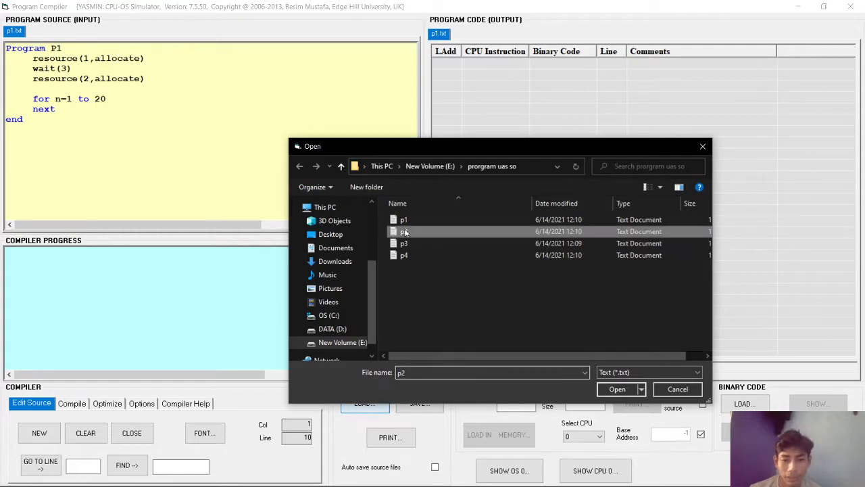
click(615, 389)
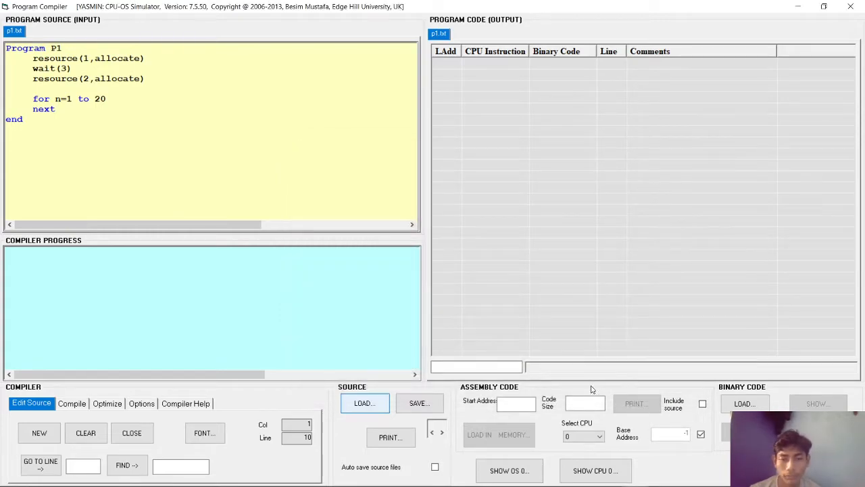
click(365, 407)
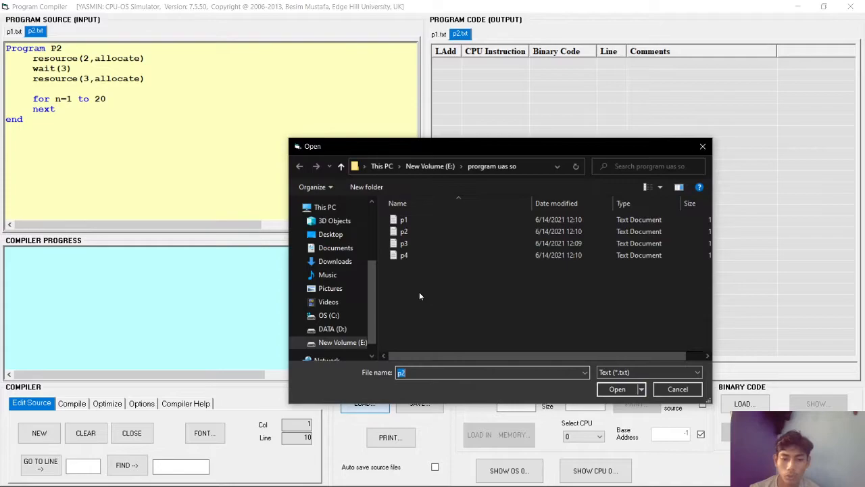
click(623, 389)
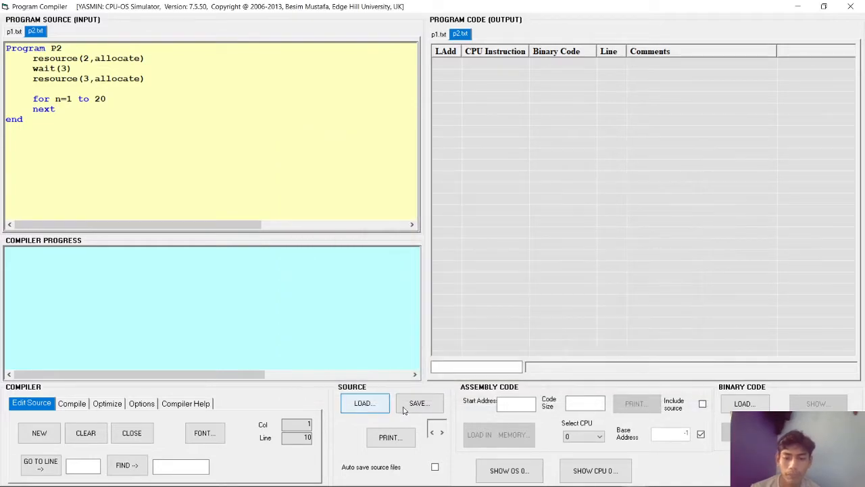
click(383, 407)
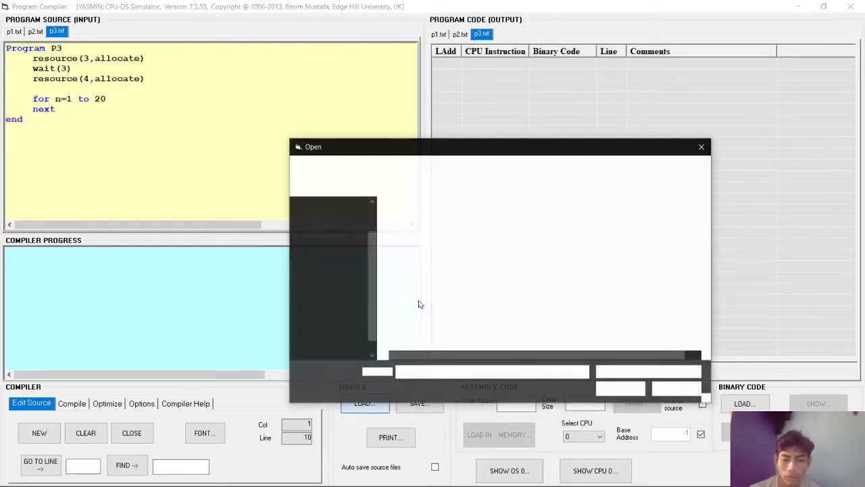
click(439, 254)
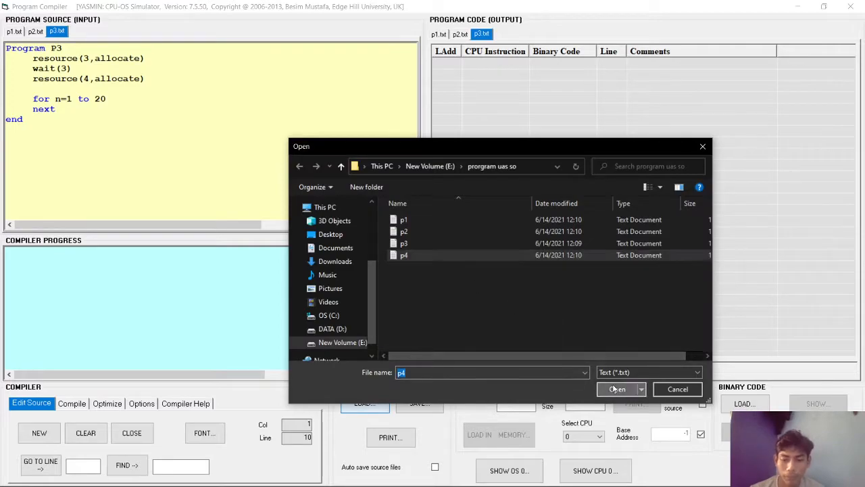
click(616, 389)
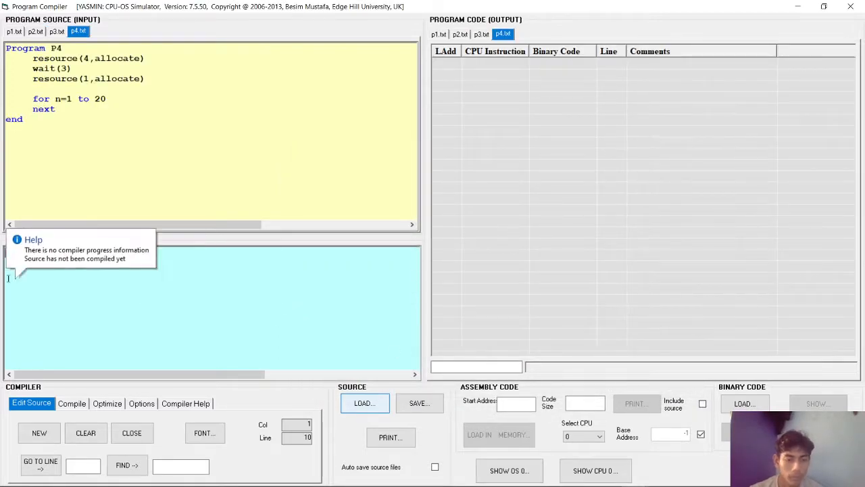
Step: Compile the p1.txt source and load its code into the memory of CPU 0
click(14, 32)
click(72, 402)
click(42, 431)
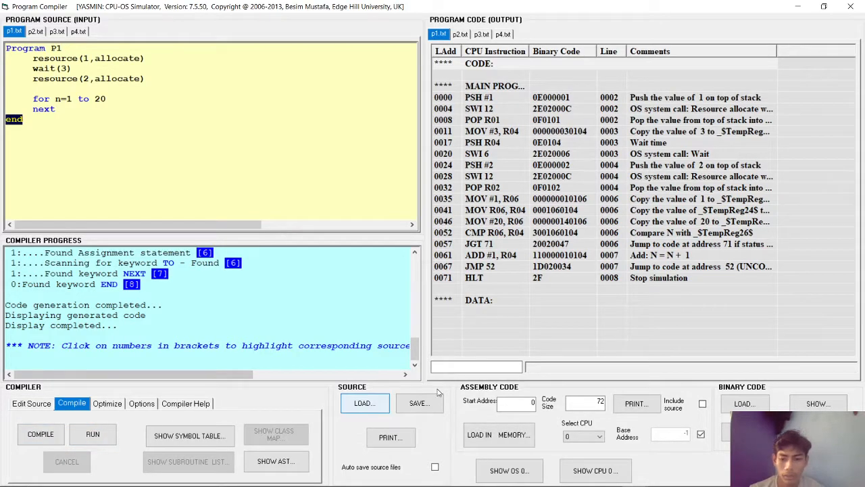
click(475, 436)
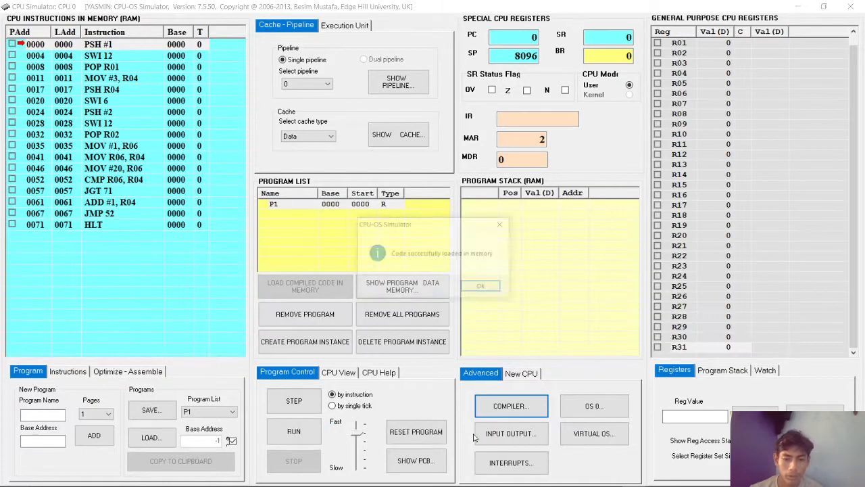
click(463, 289)
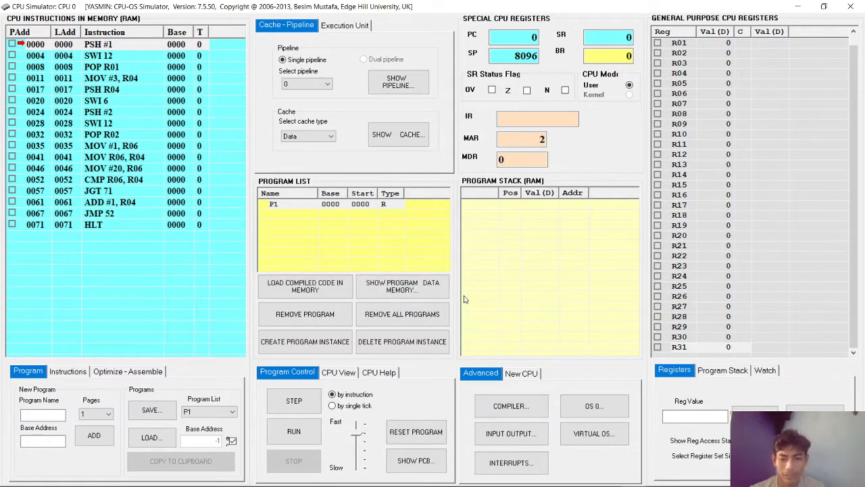
Step: Return to the compiler, compile the p2.txt source and load its code into the memory of CPU 0
key(alt+Tab)
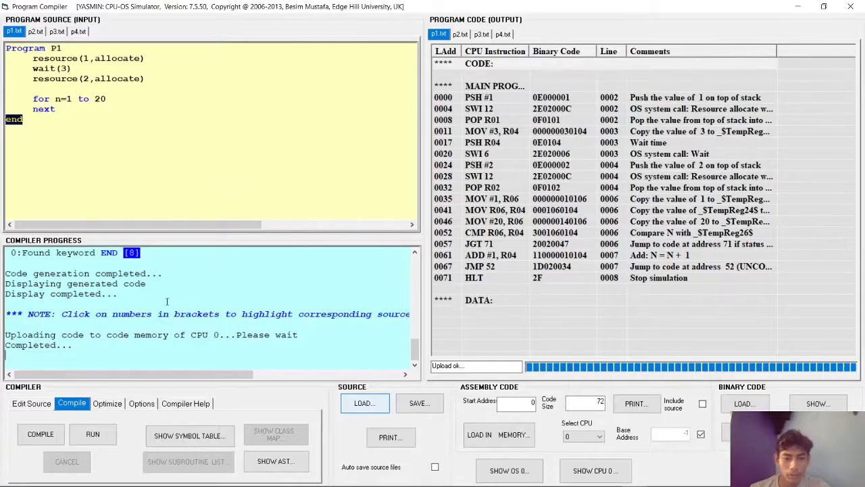
click(35, 31)
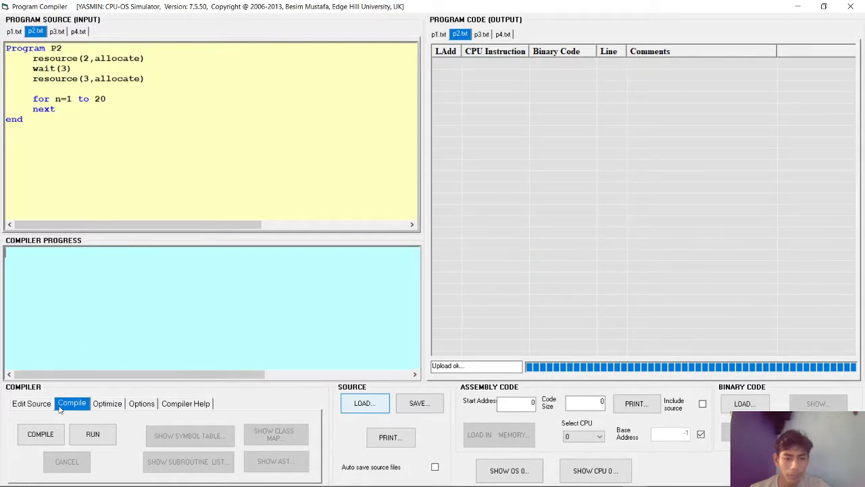
click(40, 433)
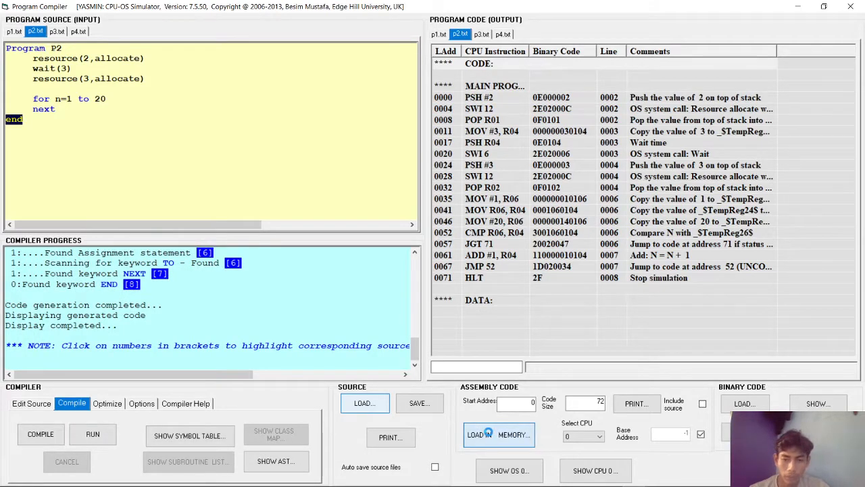
click(488, 433)
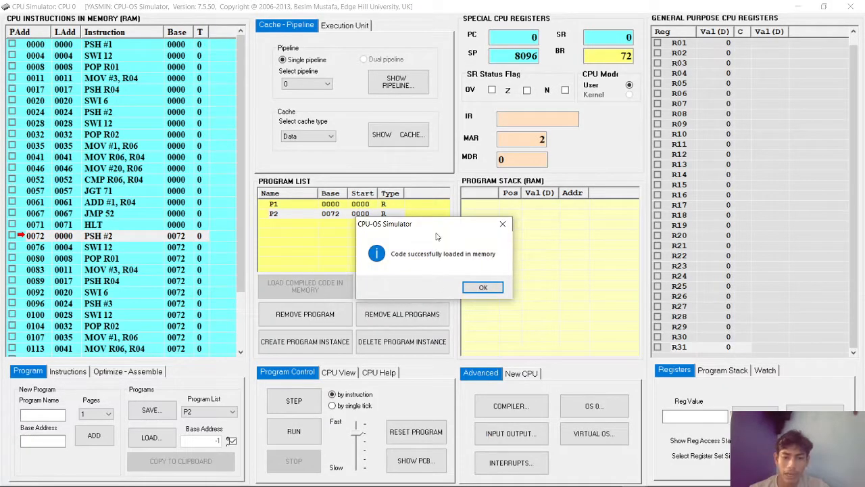
click(502, 223)
Step: Return to the compiler, compile the p3.txt source and load its code into the memory of CPU 0
key(alt+Tab)
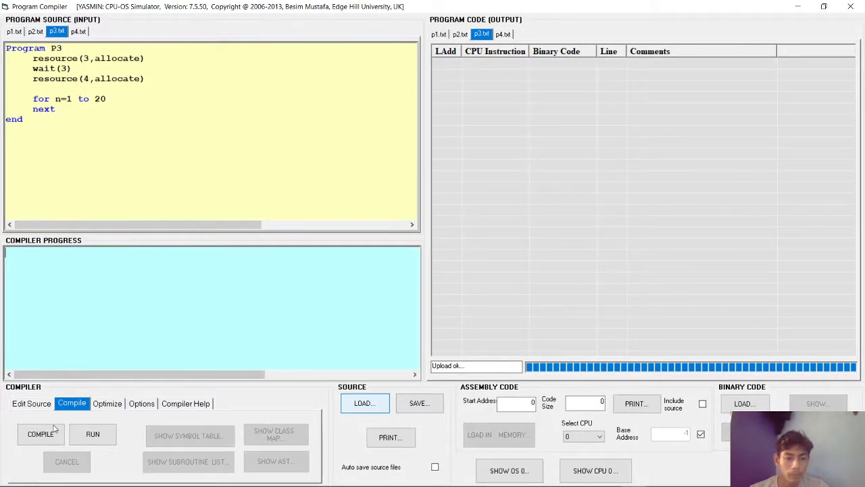
click(41, 433)
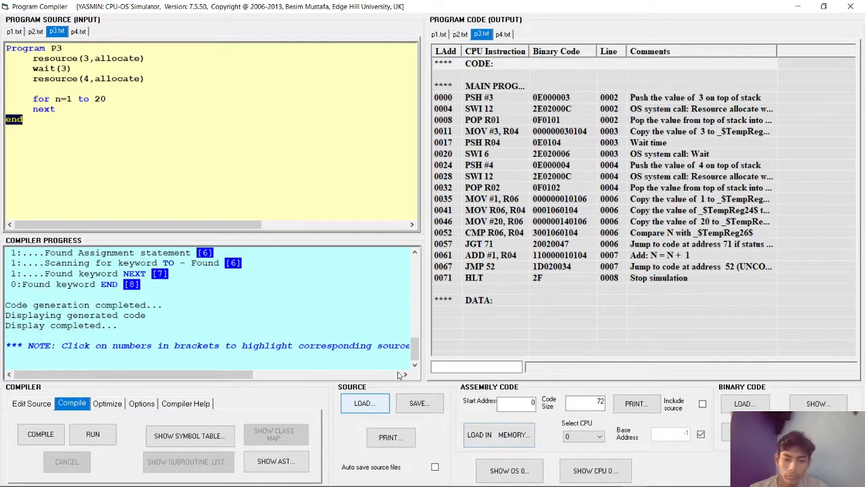
click(475, 433)
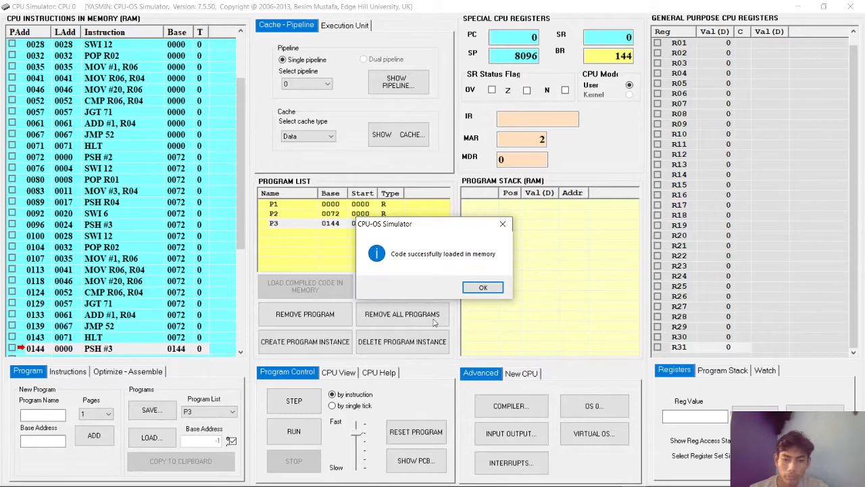
click(477, 289)
Step: Return to the compiler, compile the p4.txt source and load its code into the memory of CPU 0
click(345, 295)
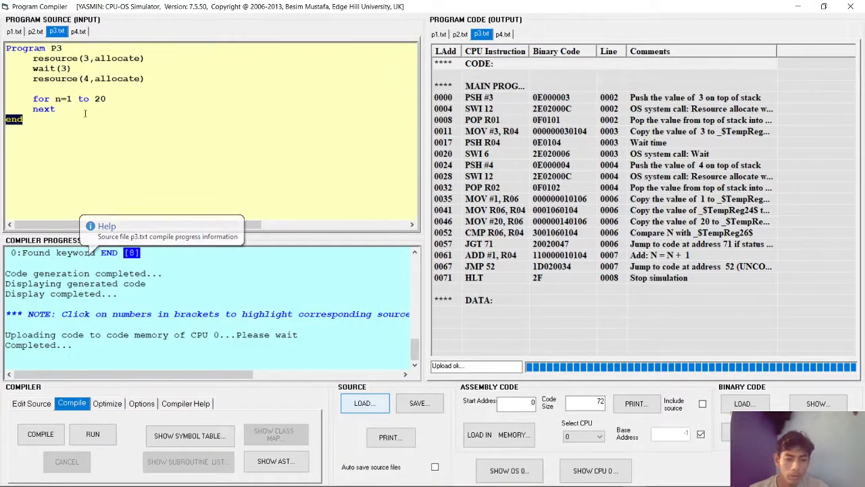
click(78, 32)
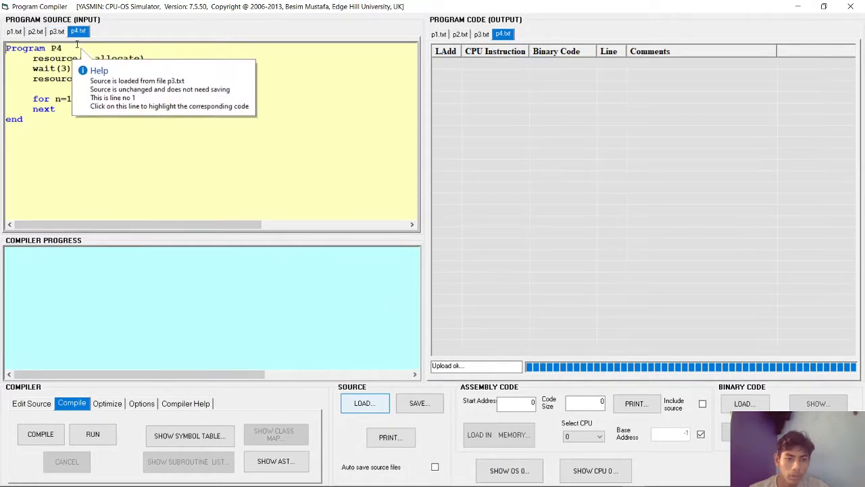
click(47, 432)
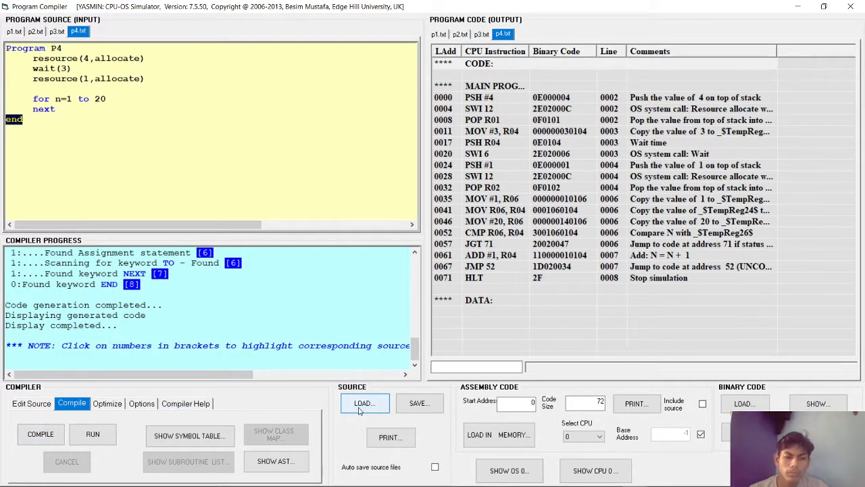
click(513, 433)
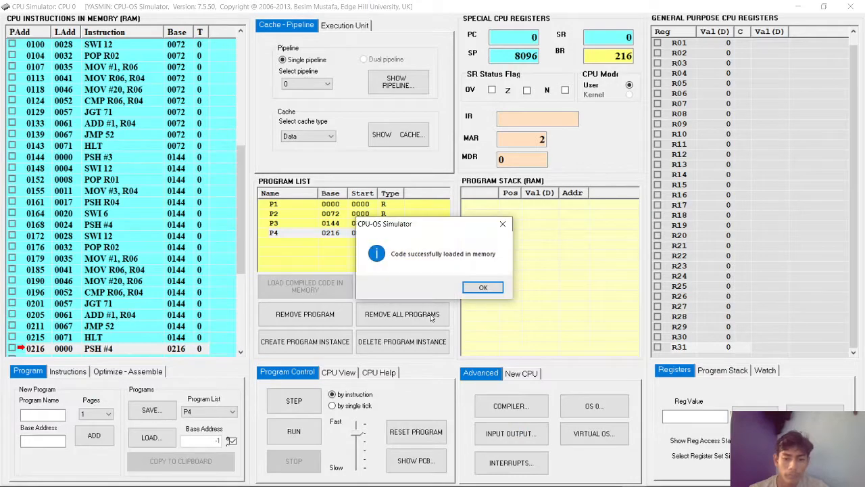
click(481, 288)
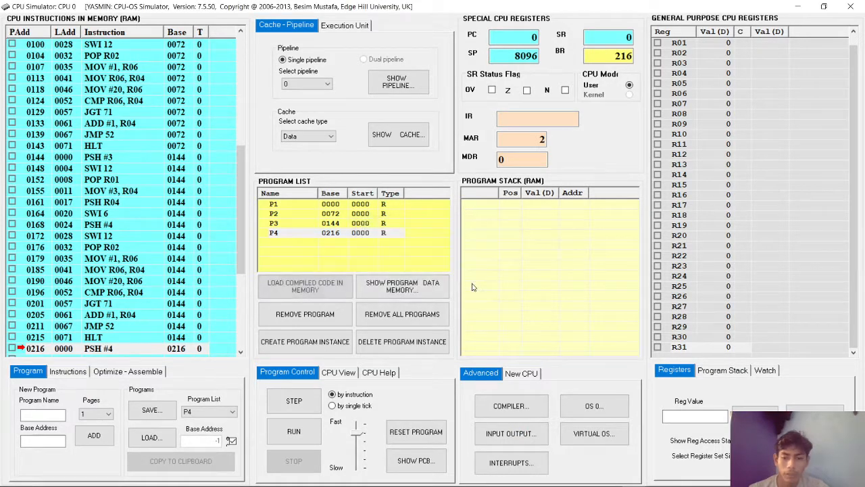
Step: Check programs P2 and P3 in the CPU's program list, and open the OS simulator for CPU 0 in a maximized window
click(333, 212)
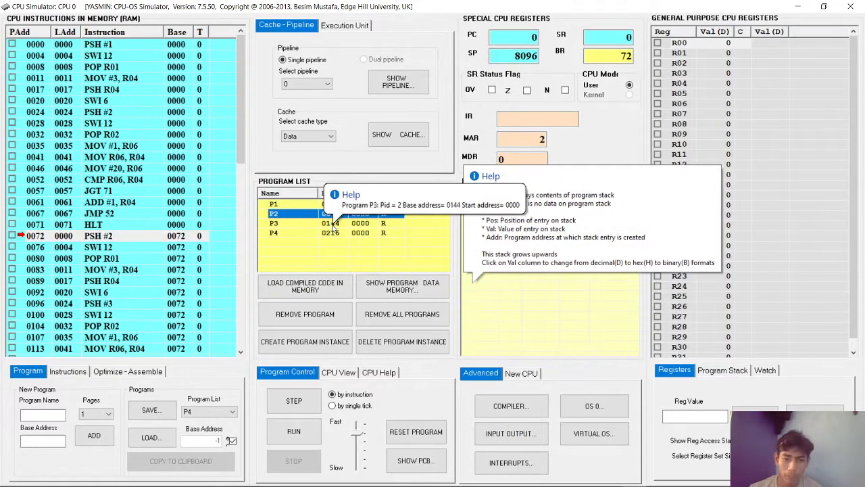
click(332, 227)
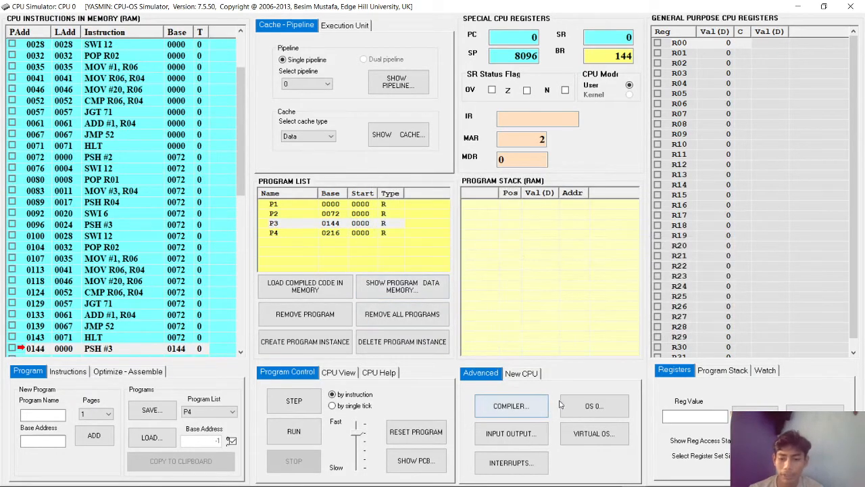
click(581, 405)
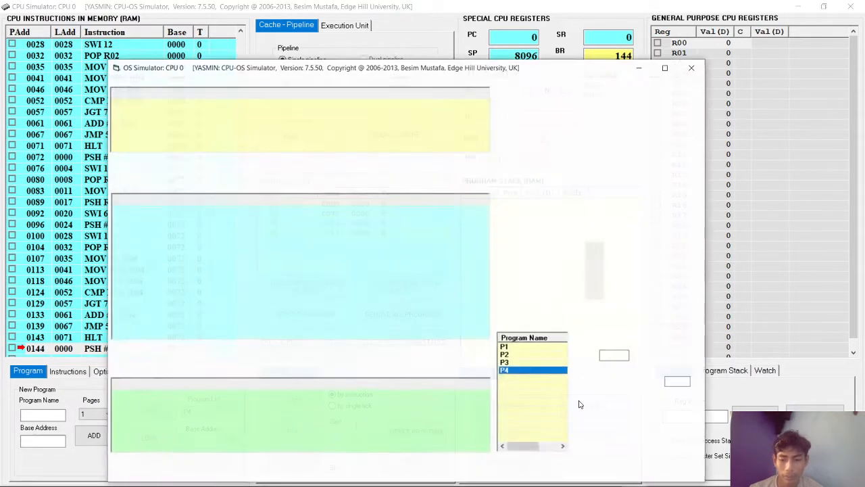
click(665, 68)
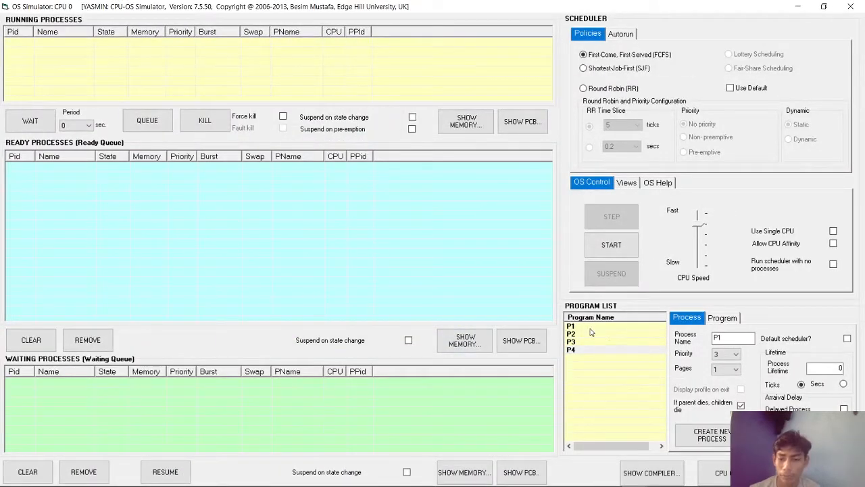
click(586, 328)
key(Down)
key(Down)
key(Down)
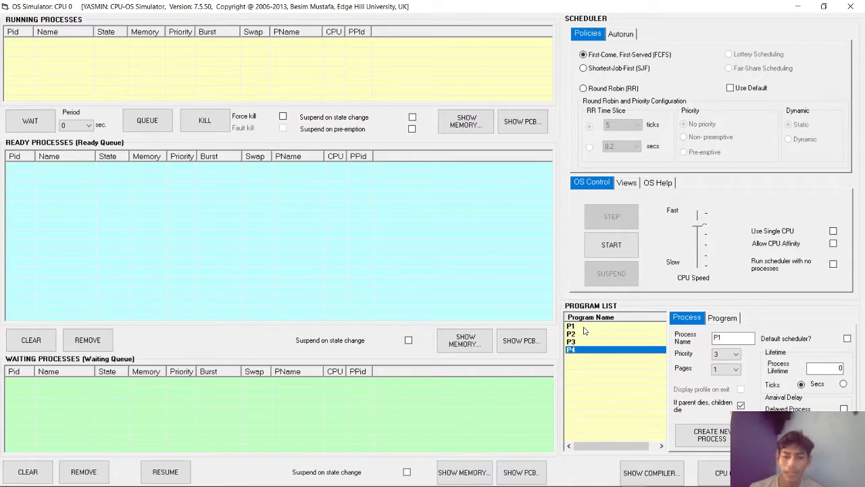
click(517, 249)
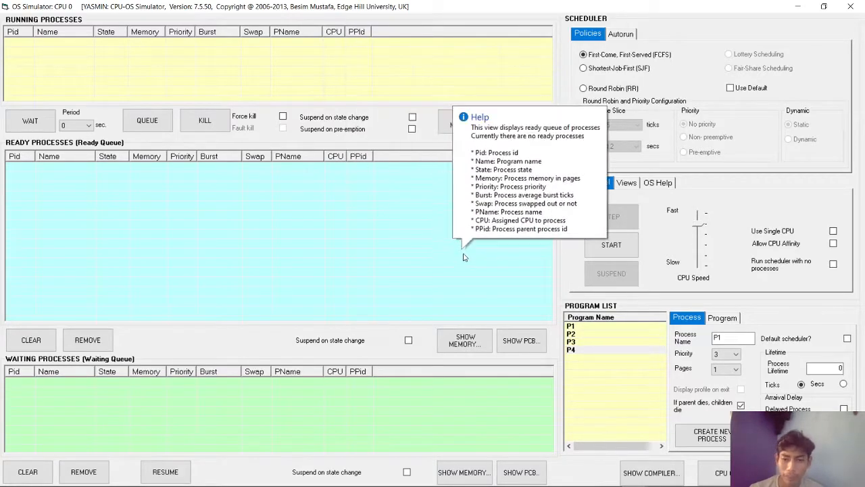
Step: Create one process from each of the programs P1, P2, P3 and P4 in the ready queue
click(584, 326)
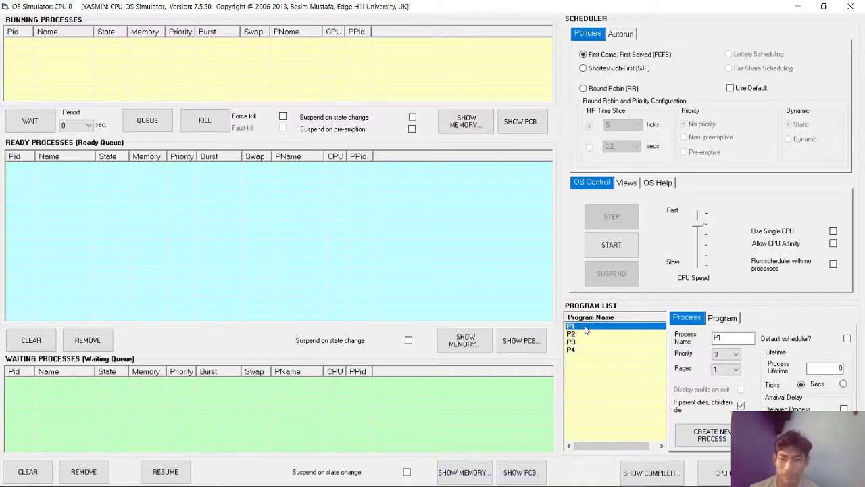
double_click(586, 329)
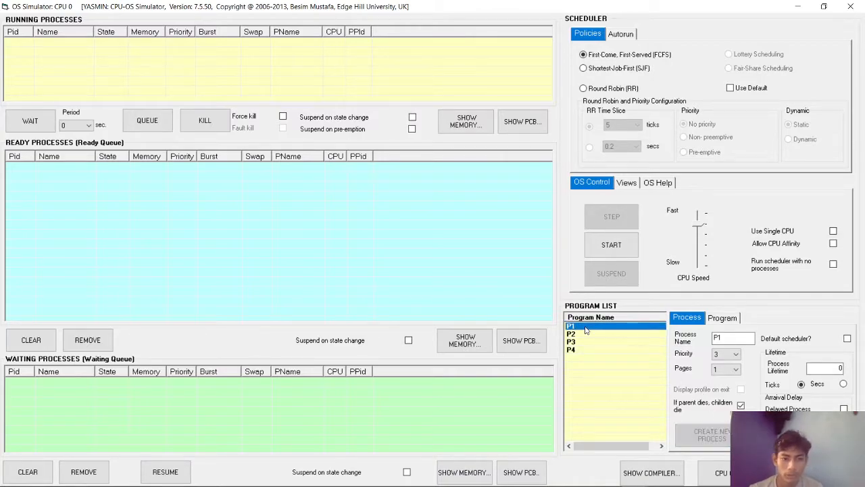
click(587, 336)
double_click(587, 335)
click(584, 343)
double_click(584, 344)
click(581, 350)
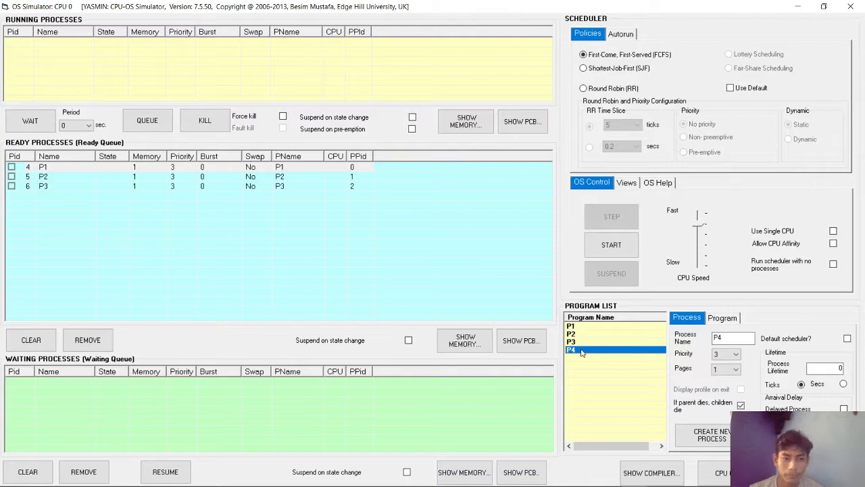
Step: Start the scheduler using Round Robin with a 10-tick time slice at the fastest CPU speed, and open the system resources view
click(698, 223)
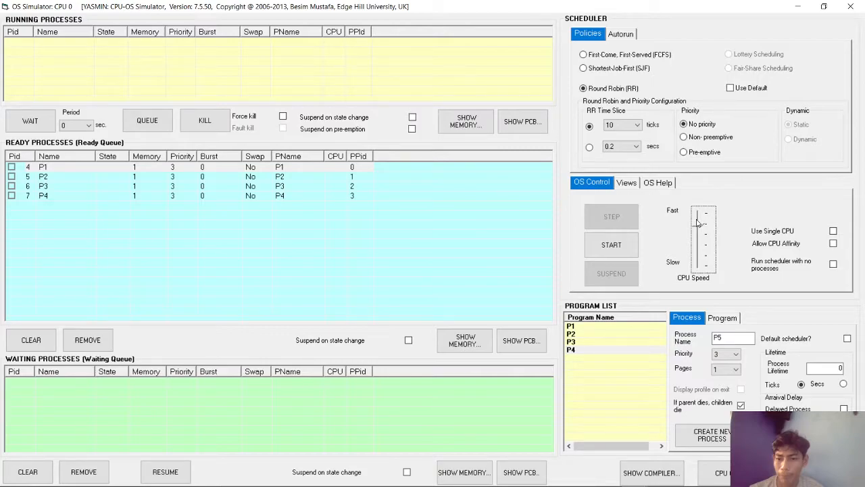
click(612, 245)
click(626, 183)
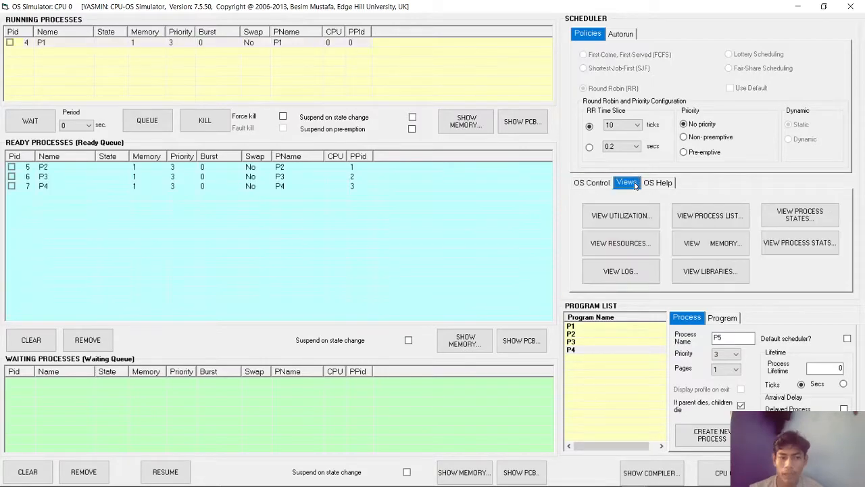
click(632, 242)
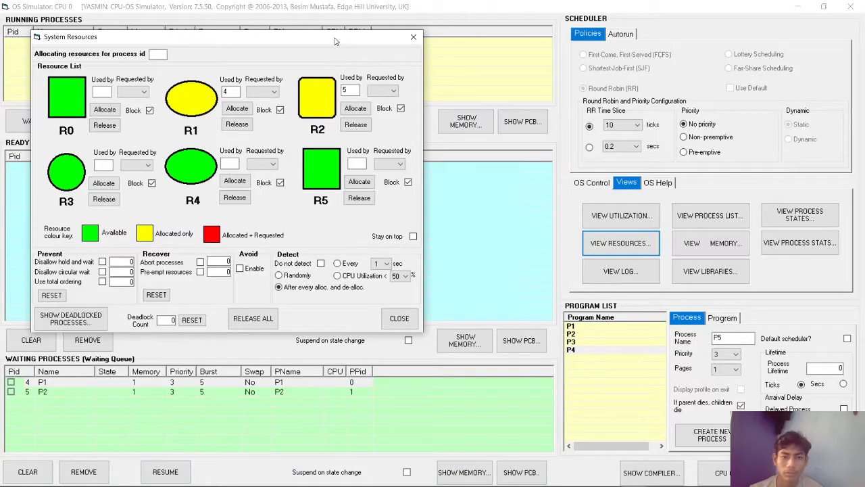
Step: Move the System Resources window aside to examine the resource allocations alongside the process queues
drag(208, 38, 516, 51)
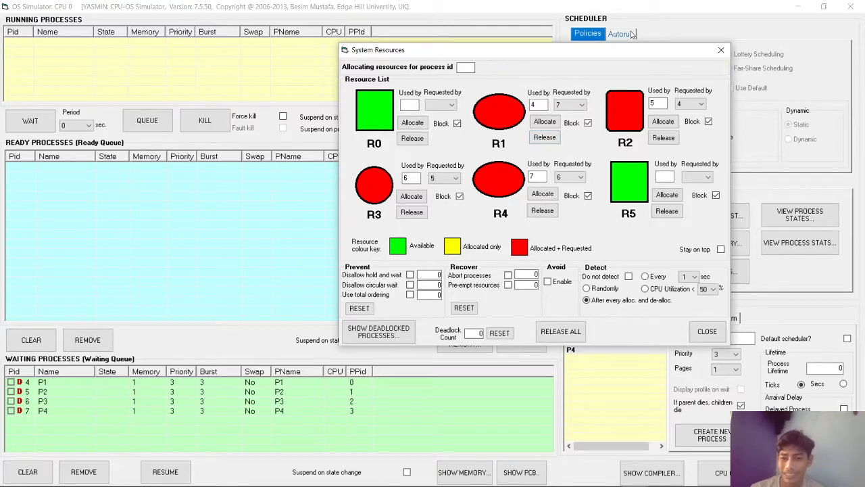
drag(626, 56, 463, 73)
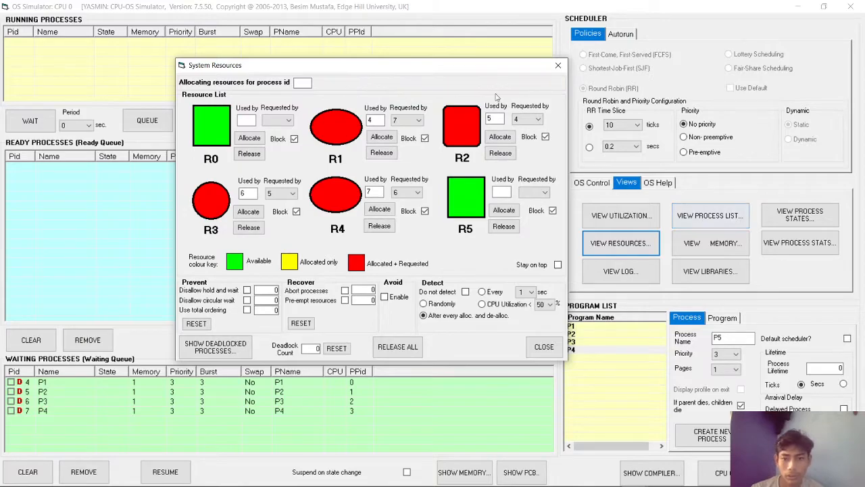
drag(476, 67, 584, 64)
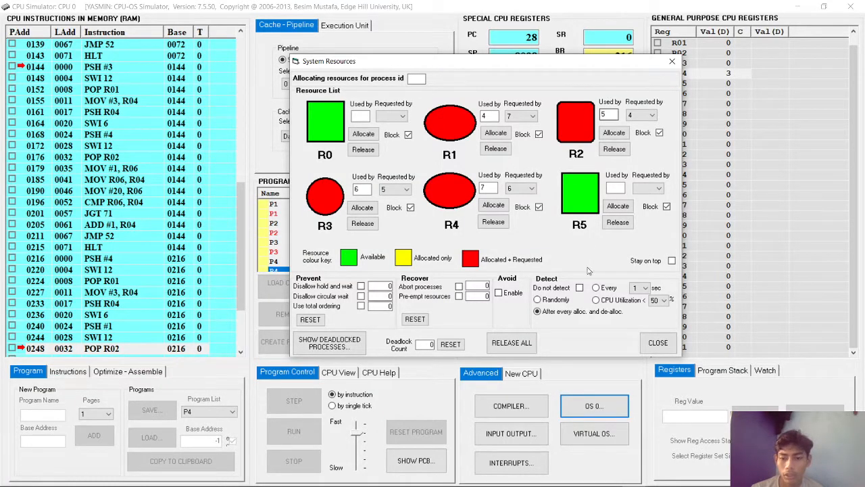
click(607, 408)
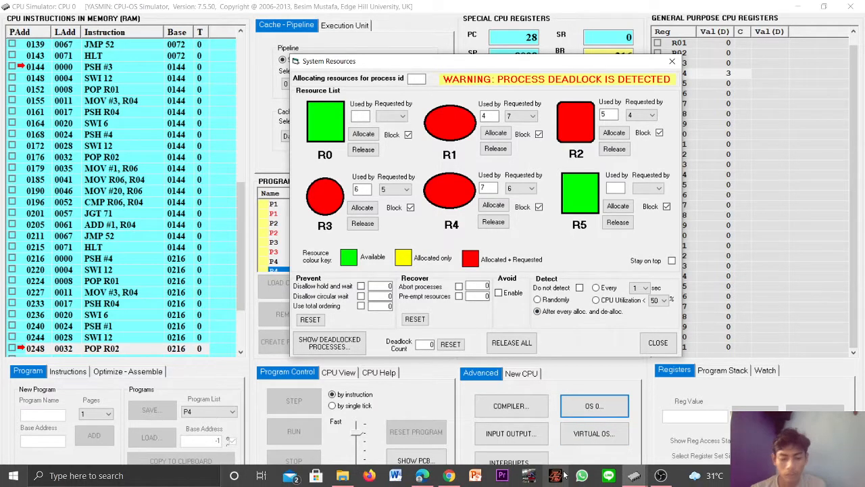
click(557, 476)
key(alt+Tab)
key(alt+Tab)
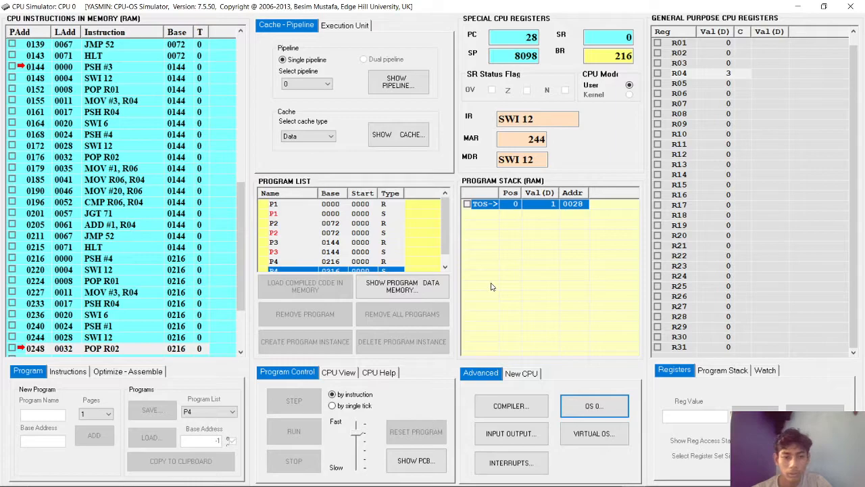
key(alt+Tab)
key(alt+Tab)
key(alt+Tab)
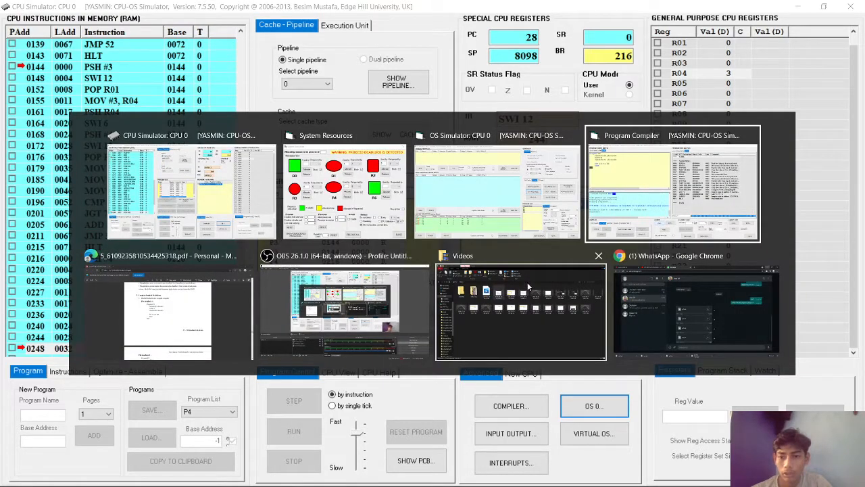
key(alt+Tab)
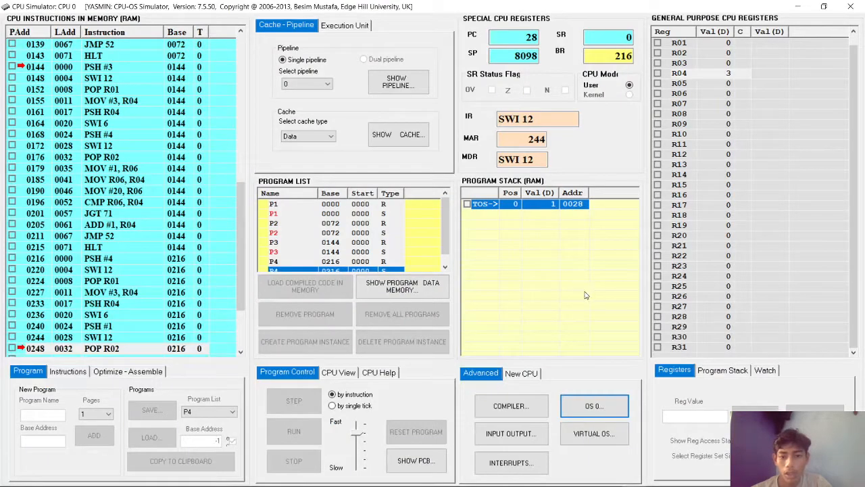
Step: Switch back to the OS simulator and view the process list to examine the state of each process, closing it when done
key(alt+Tab)
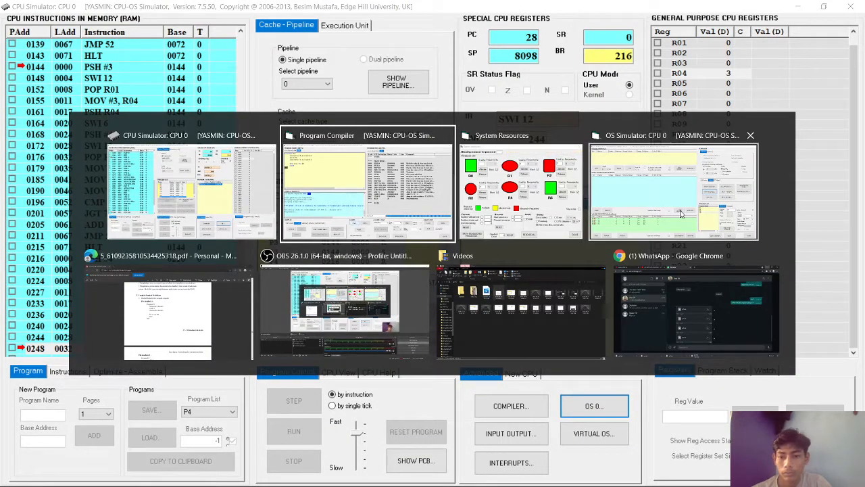
key(Escape)
key(alt+Tab)
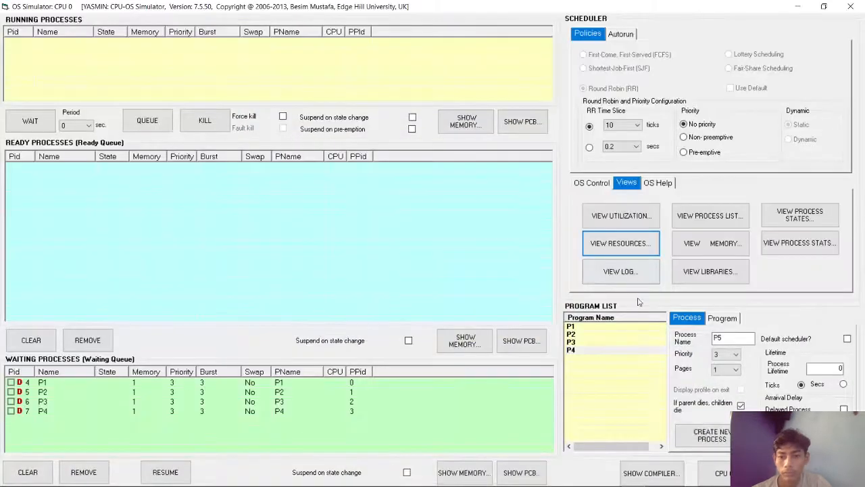
click(706, 221)
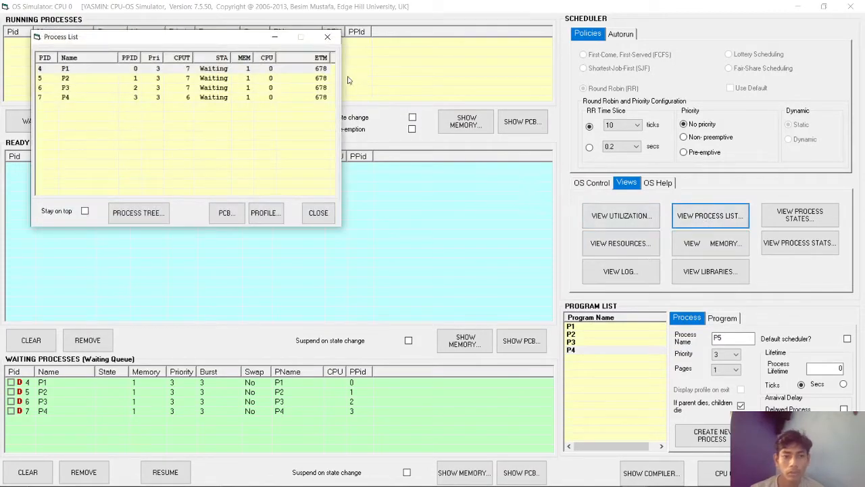
click(328, 39)
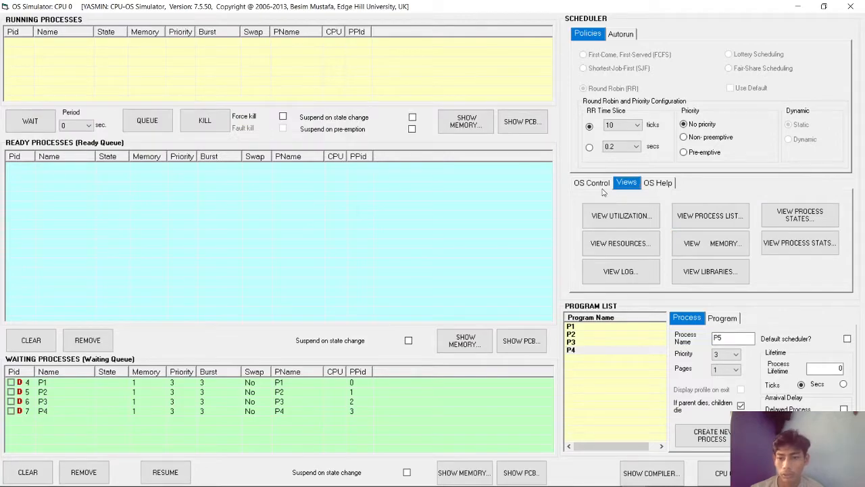
Step: Bring the System Resources window to the front and minimize the OS simulator to examine the deadlock status
click(594, 185)
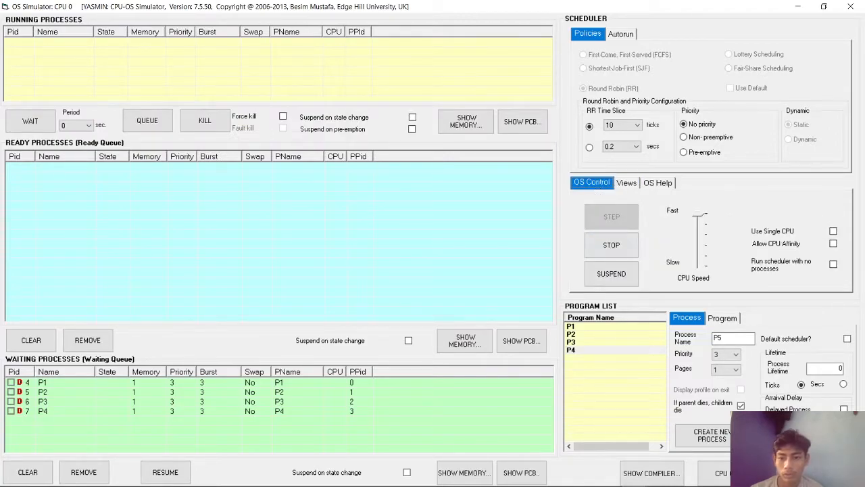
mouse_move(633, 479)
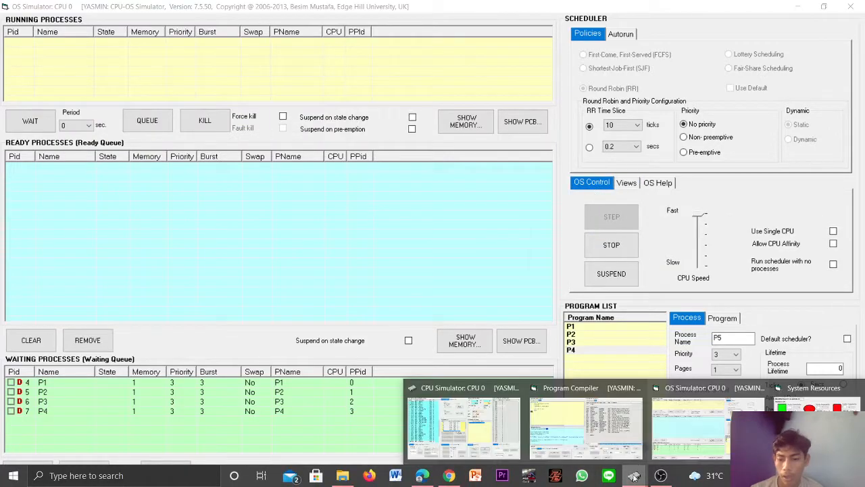
click(814, 418)
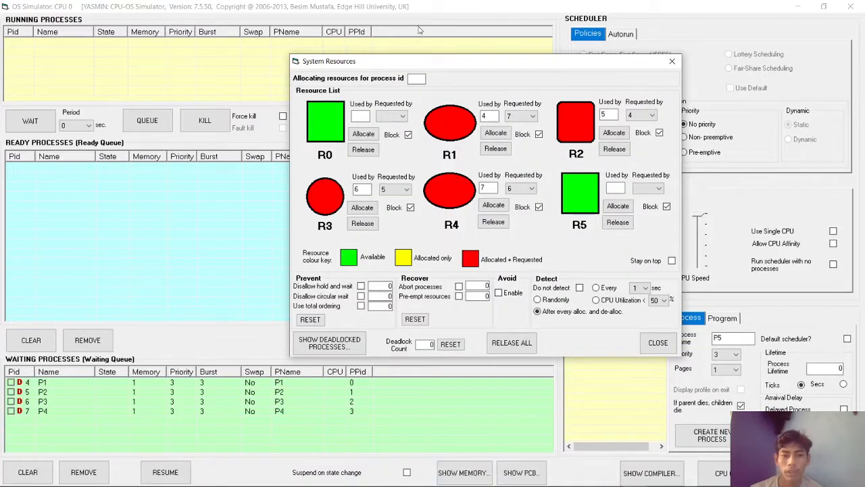
click(797, 6)
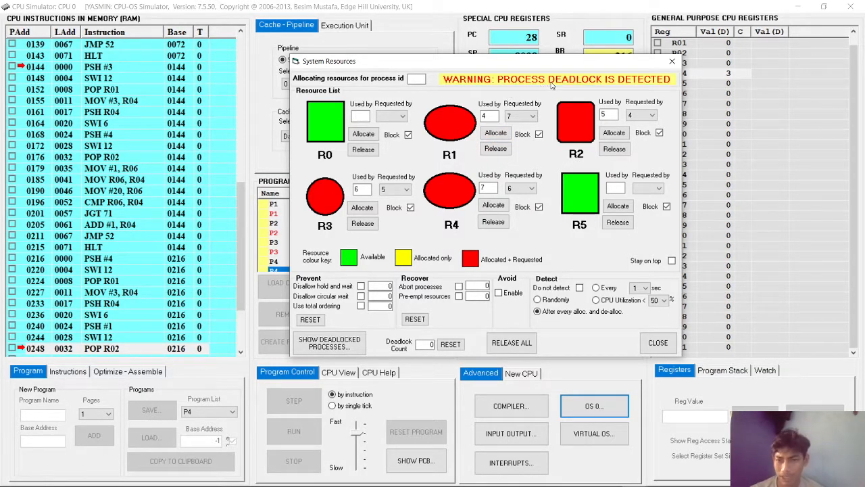
Step: Release resource R1 and enable Disallow hold and wait for deadlock prevention, closing the System Resources window when done
click(503, 154)
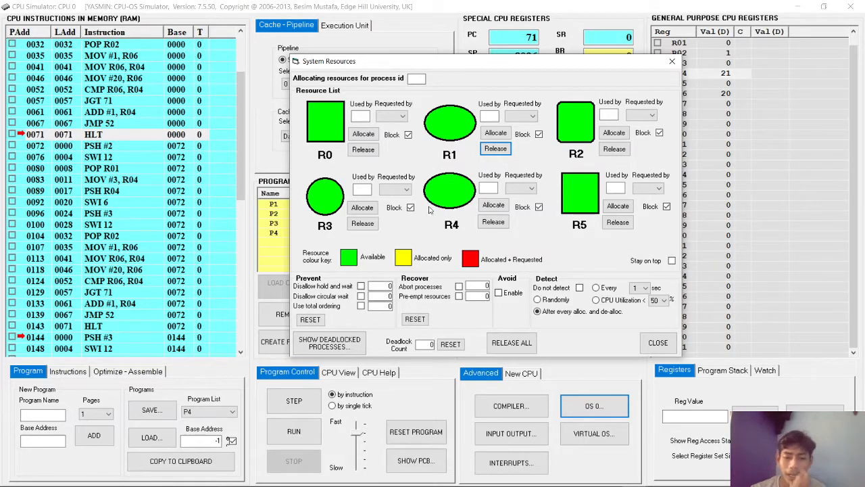
click(361, 286)
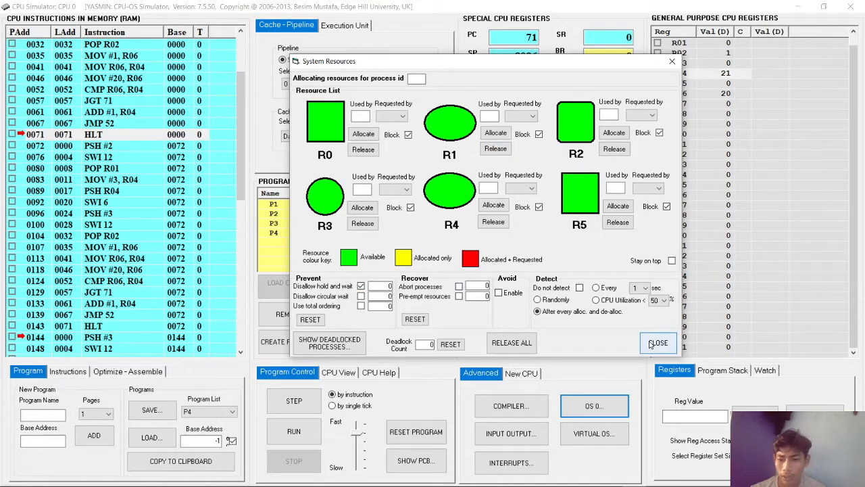
click(658, 343)
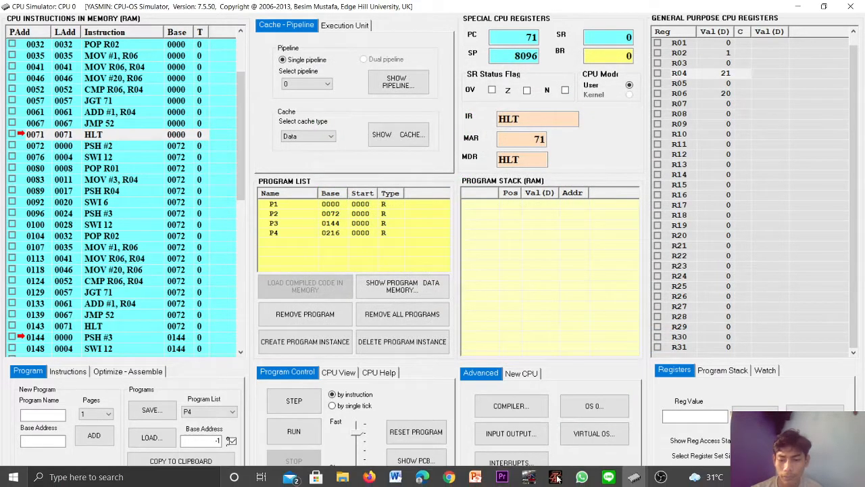
Step: Switch to the OS simulator and create one process from each of the programs P1, P2, P3 and P4
click(642, 475)
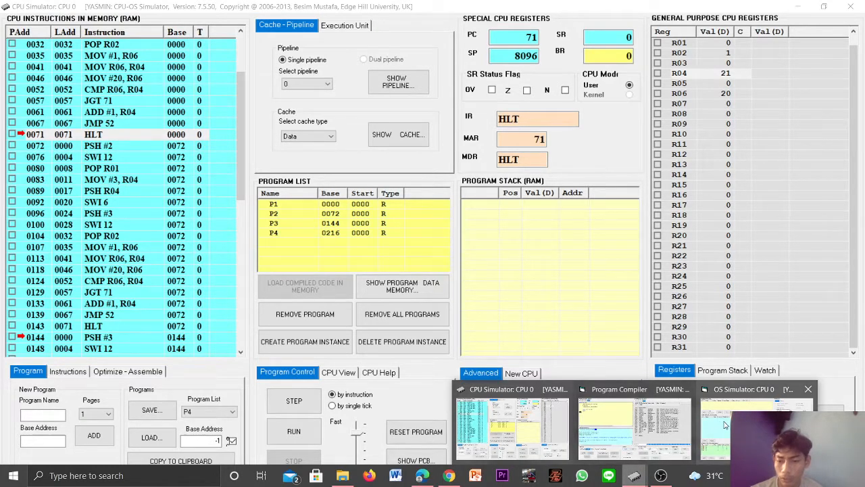
mouse_move(725, 424)
click(725, 424)
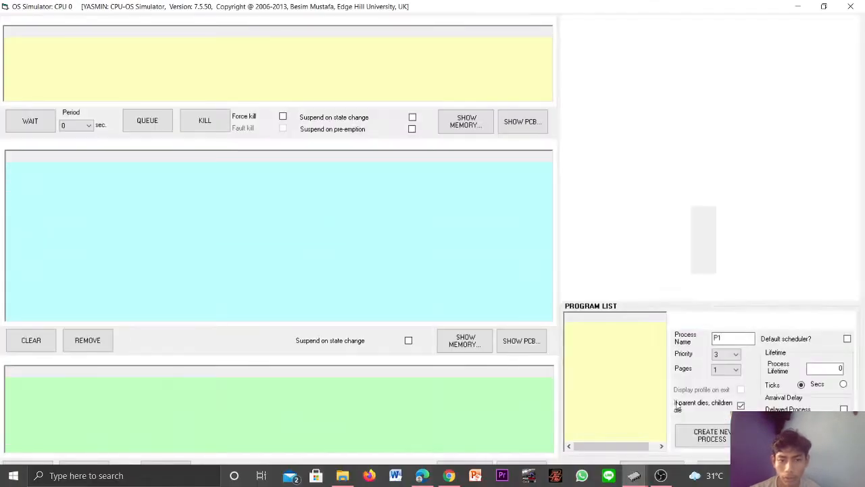
click(592, 329)
click(712, 434)
click(590, 335)
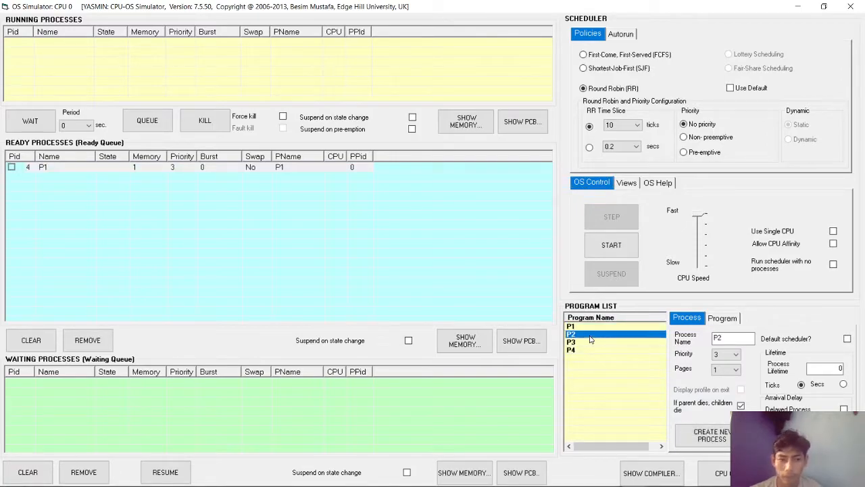
double_click(590, 336)
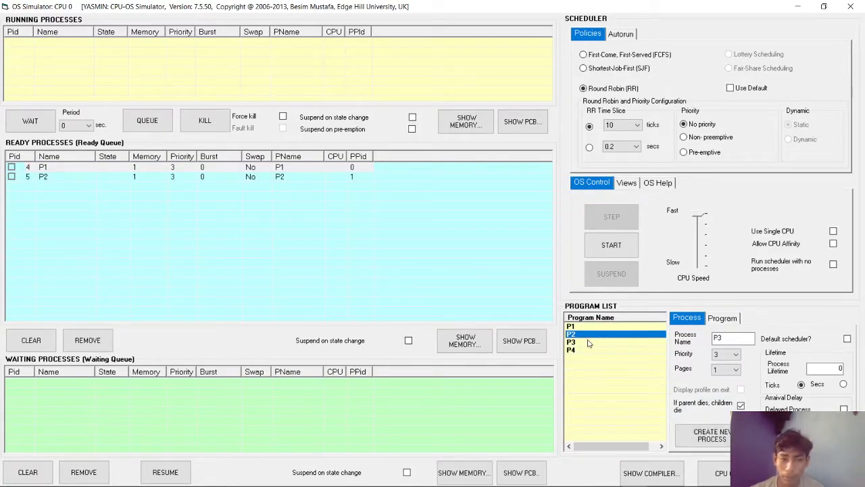
click(588, 343)
double_click(588, 343)
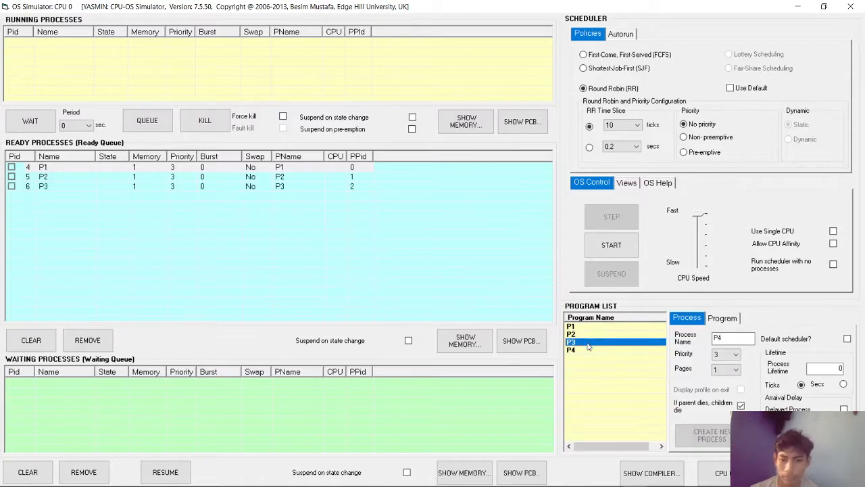
click(588, 351)
double_click(588, 350)
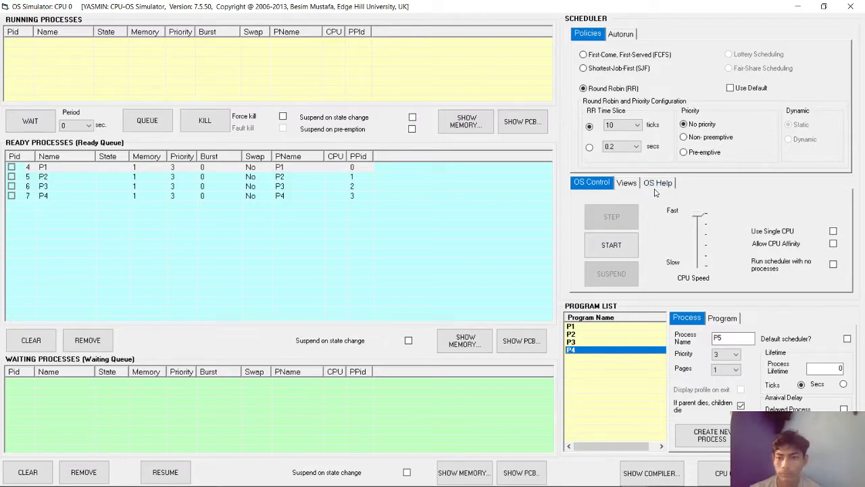
Step: Start the scheduler and open the system resources view, minimizing the OS simulator to observe allocations with hold and wait disallowed
click(610, 246)
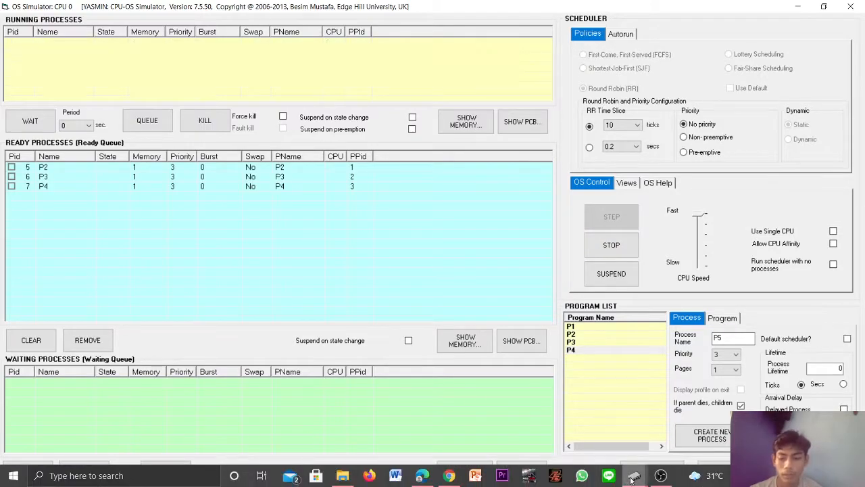
click(627, 183)
click(620, 243)
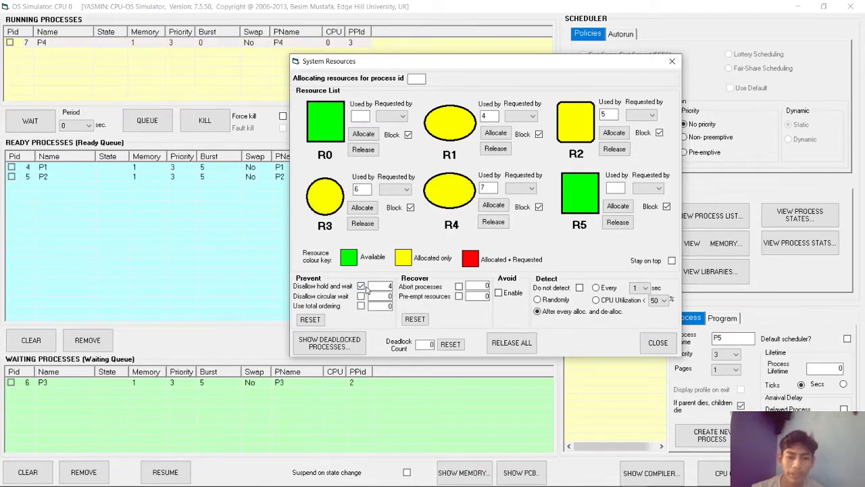
click(798, 6)
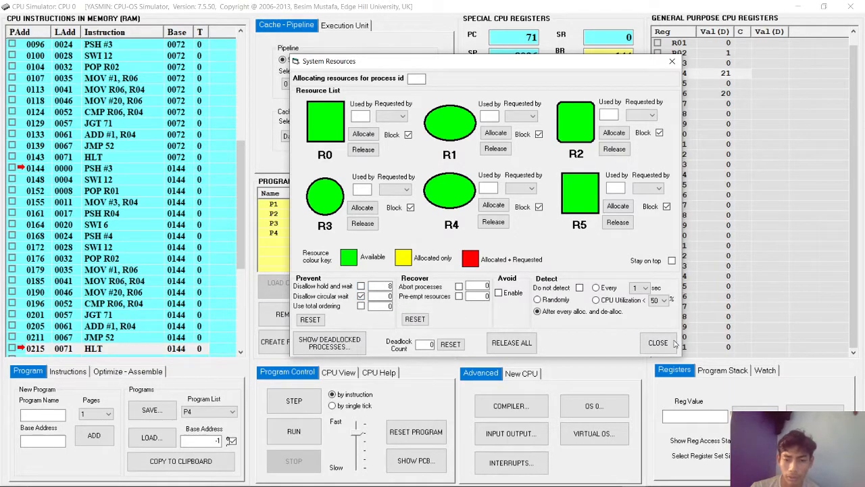
Step: Switch deadlock prevention to Disallow circular wait only, close the System Resources window and return to the OS simulator
click(668, 343)
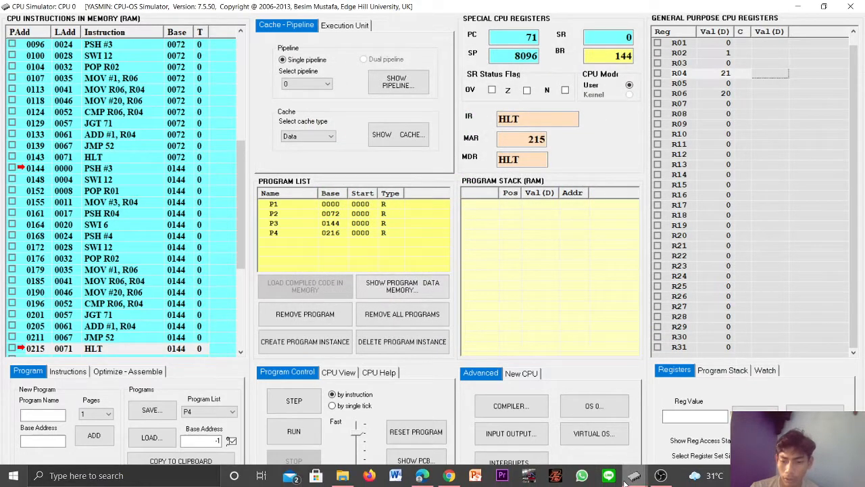
mouse_move(634, 476)
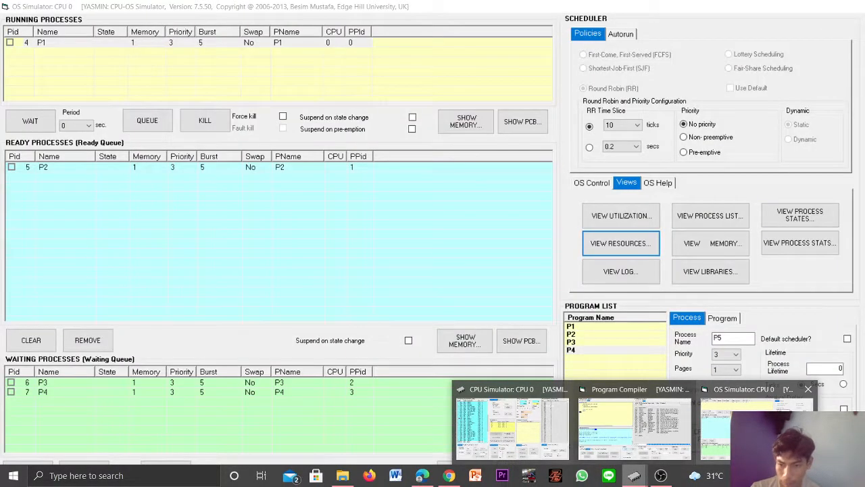
click(750, 423)
click(585, 334)
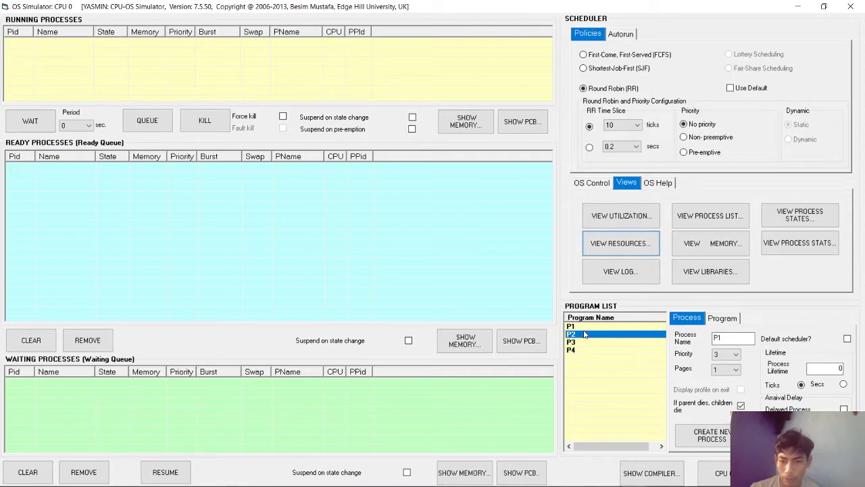
click(711, 435)
click(11, 167)
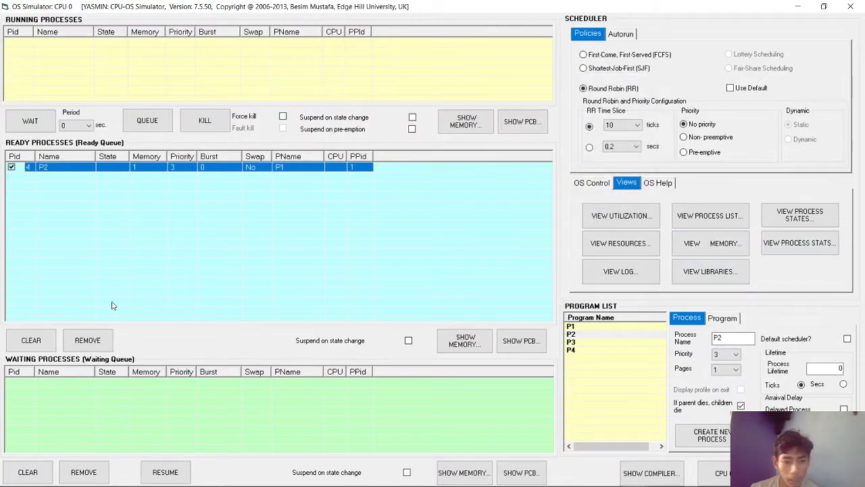
click(87, 340)
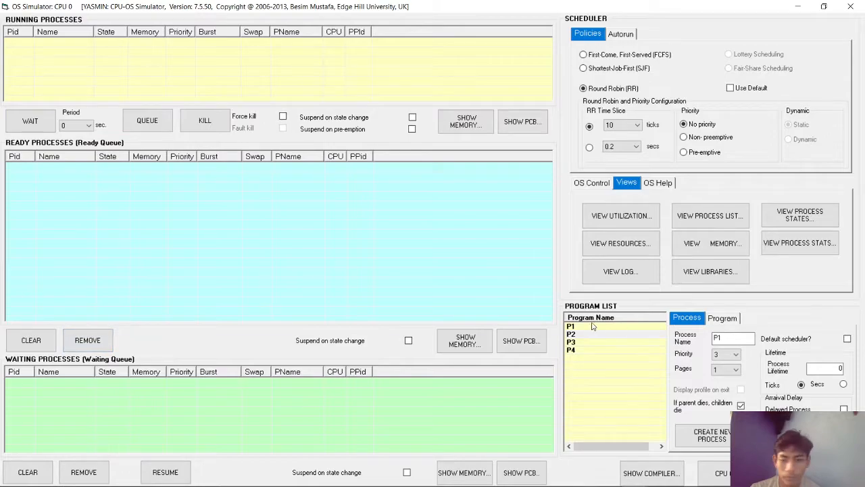
Step: Create one process from program P1 and one from program P2 in the ready queue
click(571, 327)
double_click(571, 327)
click(578, 336)
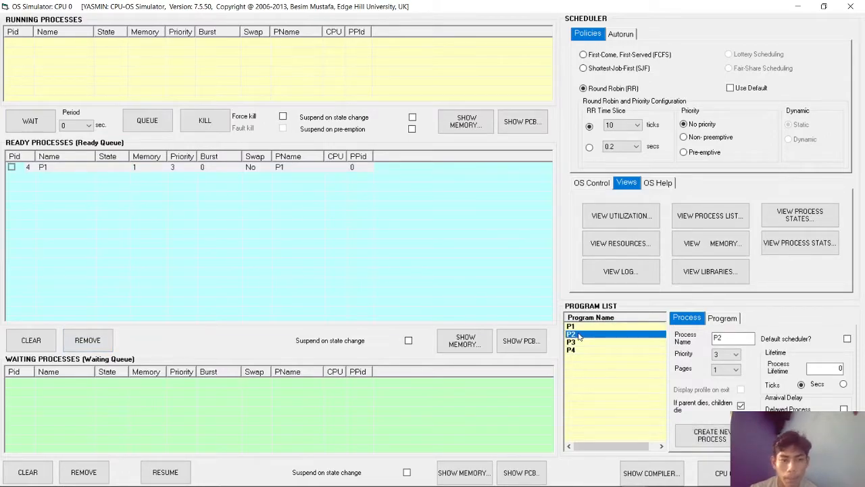
double_click(579, 336)
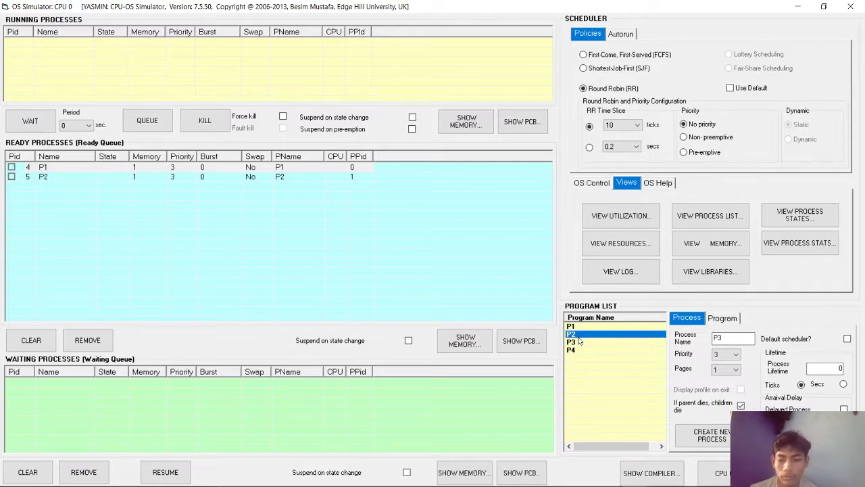
double_click(578, 343)
click(86, 253)
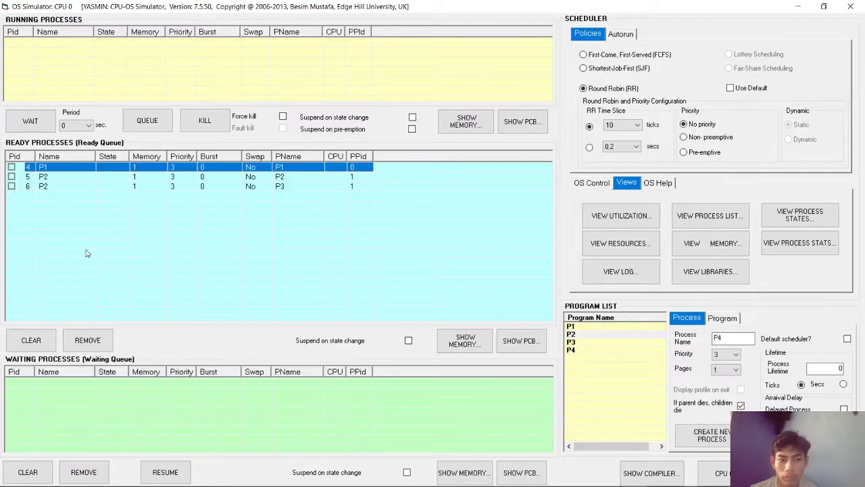
click(54, 188)
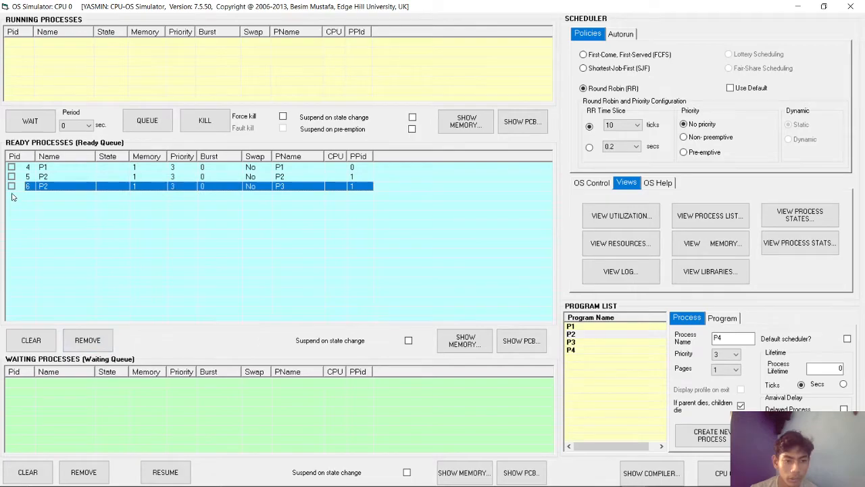
click(95, 346)
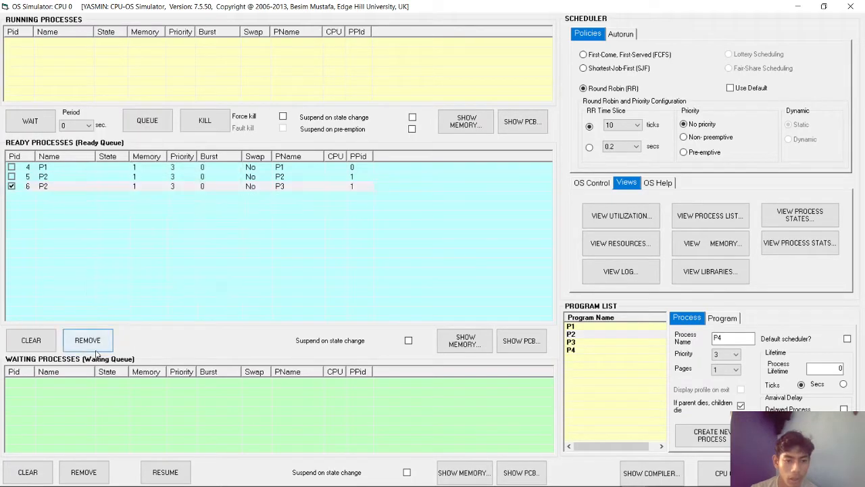
Step: Add one process from program P3 and one from program P4 to the ready queue
click(582, 343)
double_click(583, 342)
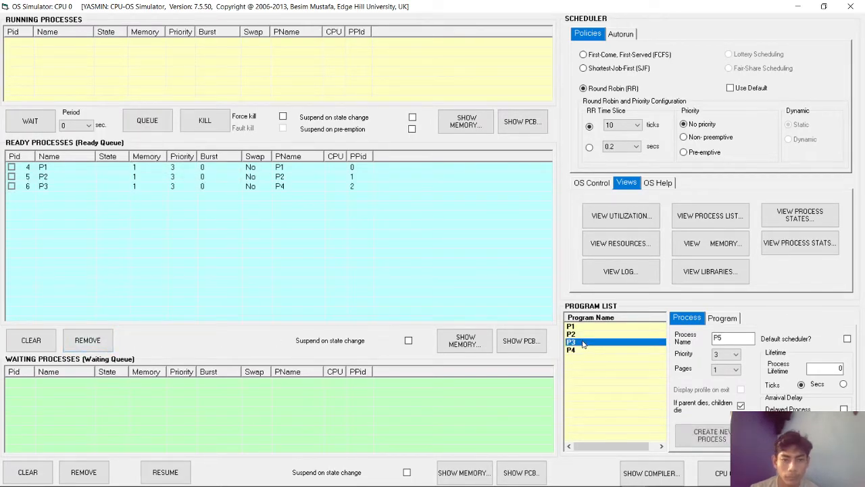
click(582, 350)
double_click(582, 350)
Step: Start the scheduler and open the system resources view to examine allocations with circular wait disallowed
click(592, 182)
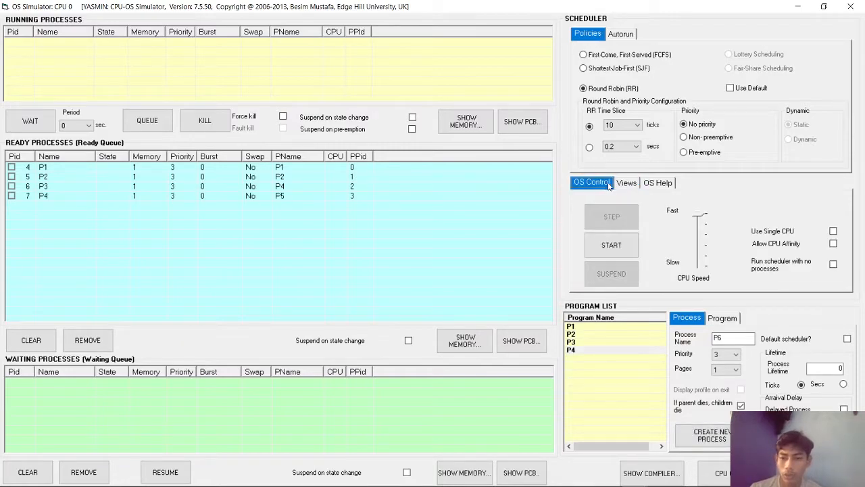
click(626, 244)
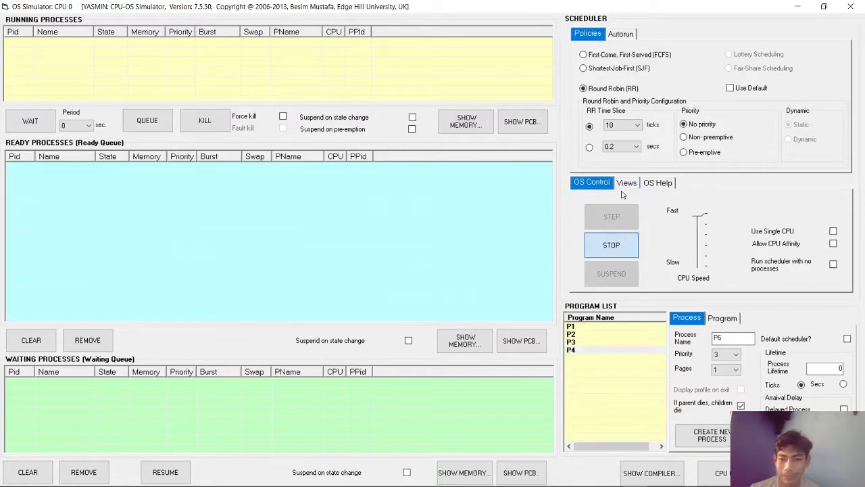
click(626, 183)
click(623, 245)
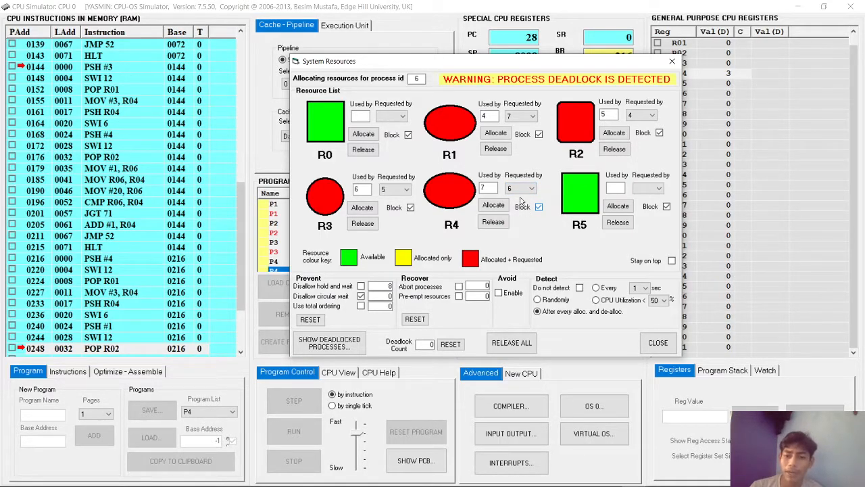
Step: Release resource R1 and switch deadlock prevention to Use total ordering only, closing the System Resources window when done
click(506, 151)
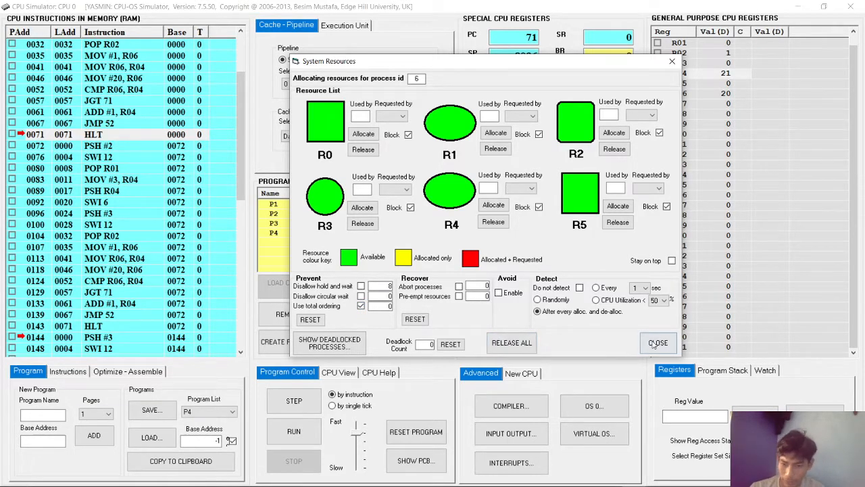
click(657, 342)
Step: Return to the OS simulator and create new processes from programs P1 through P4 in order
mouse_move(634, 475)
click(702, 436)
click(578, 327)
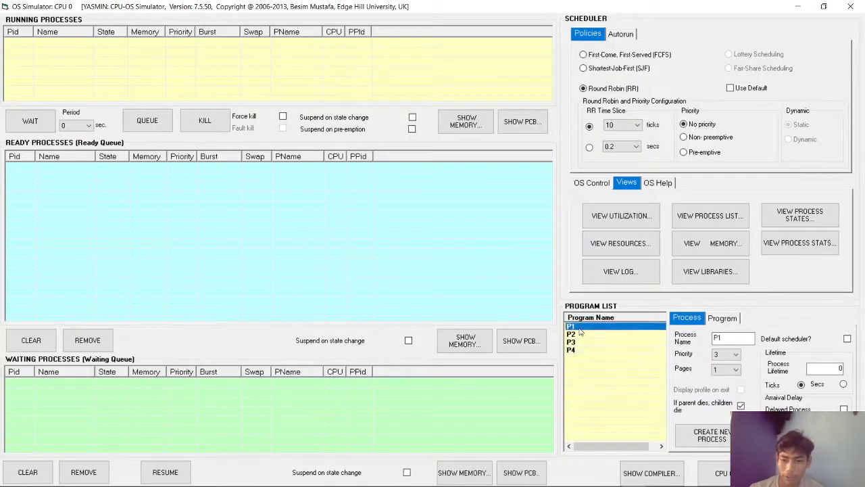
click(579, 335)
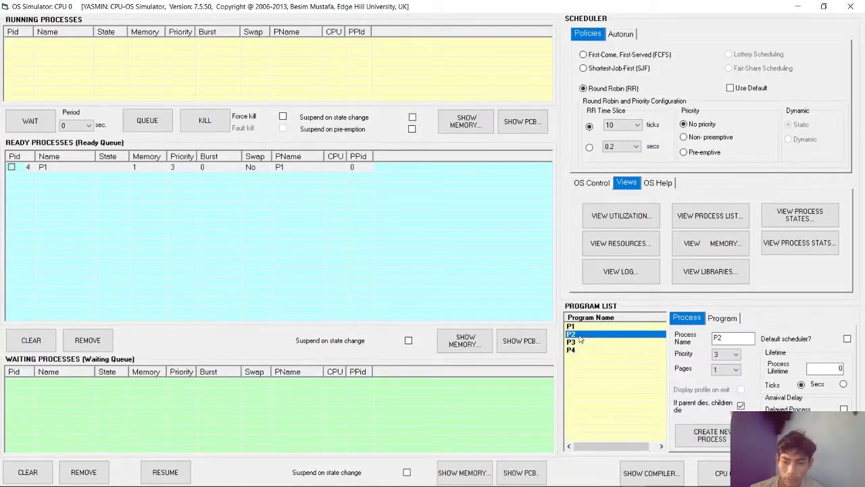
click(579, 343)
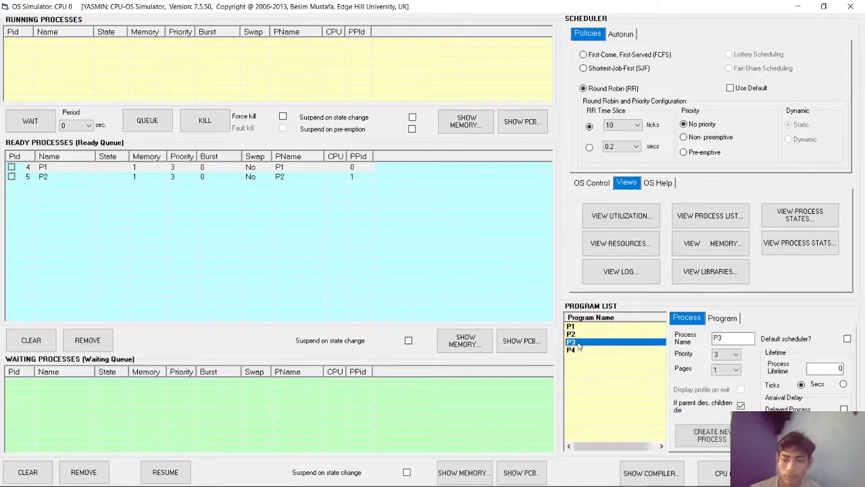
click(578, 350)
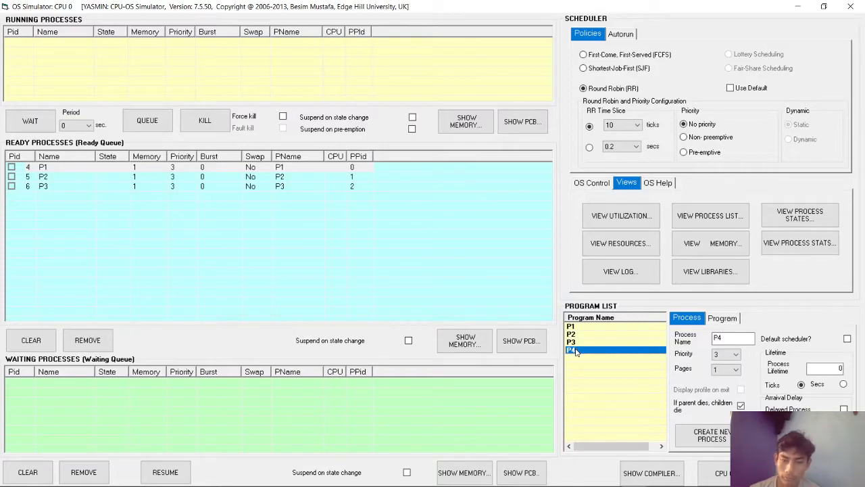
key(Return)
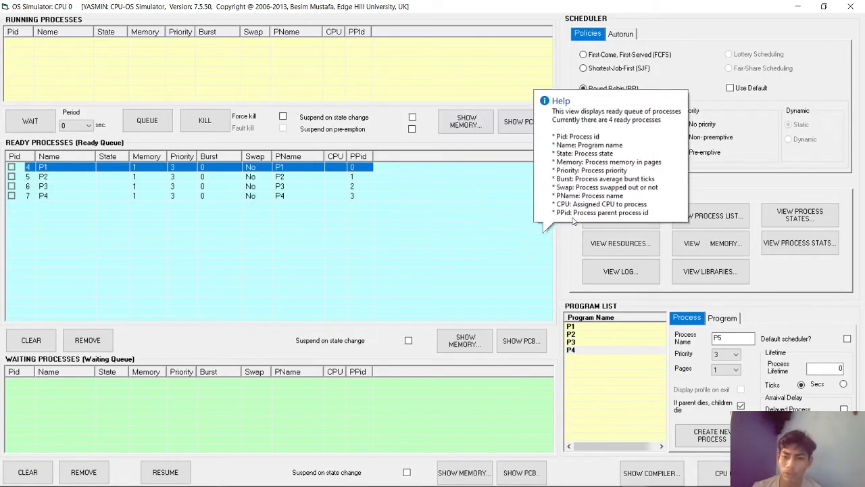
Step: Start the scheduler and open the system resources view, minimizing the OS simulator to observe allocations under total ordering
click(592, 183)
click(611, 244)
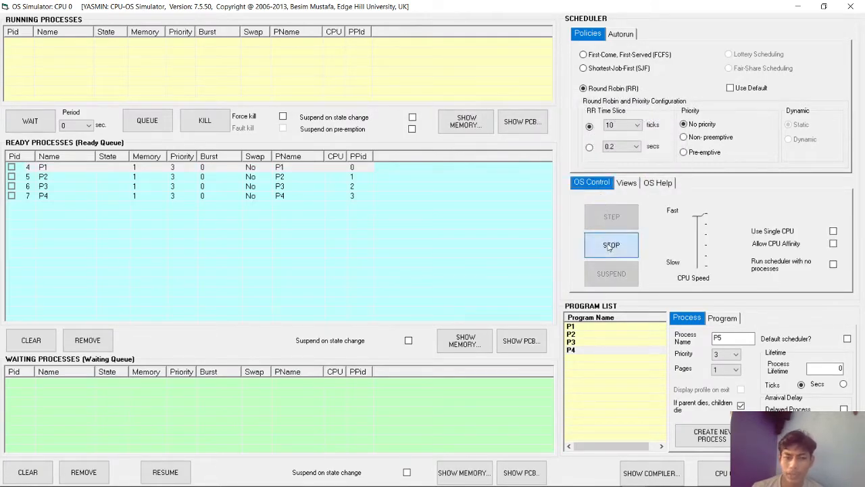
click(627, 183)
click(608, 245)
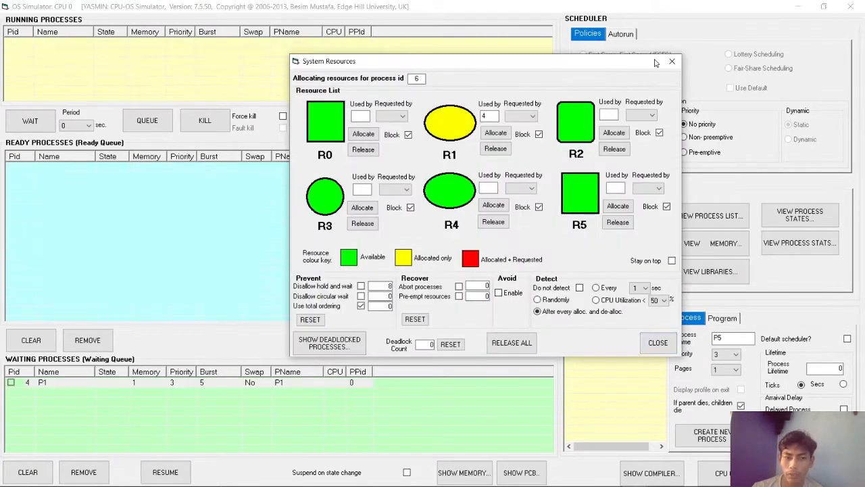
click(797, 7)
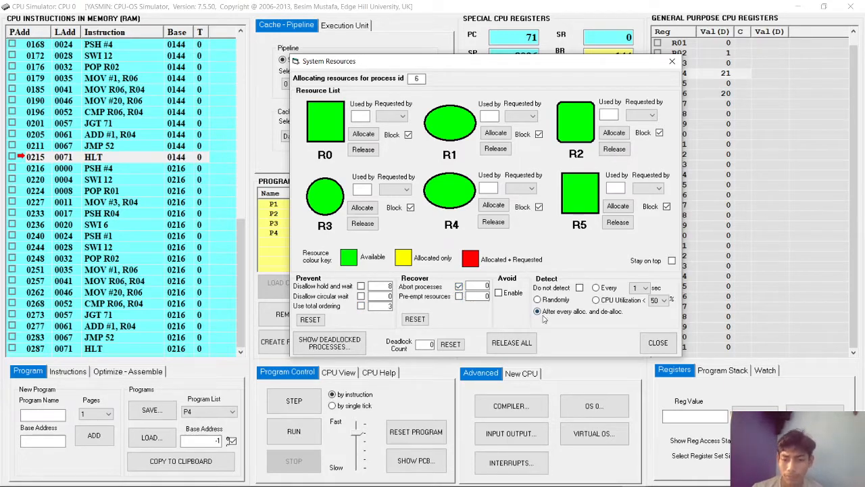
Step: Close the System Resources window and return to the OS simulator
click(656, 342)
mouse_move(649, 484)
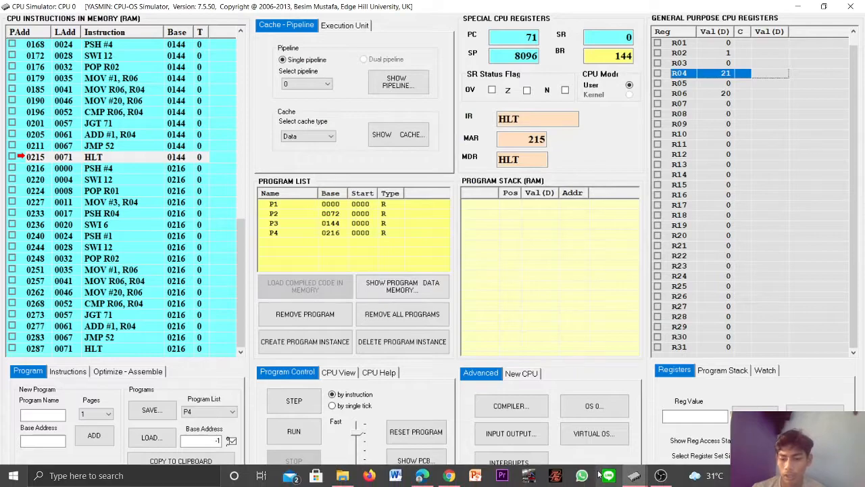
click(592, 412)
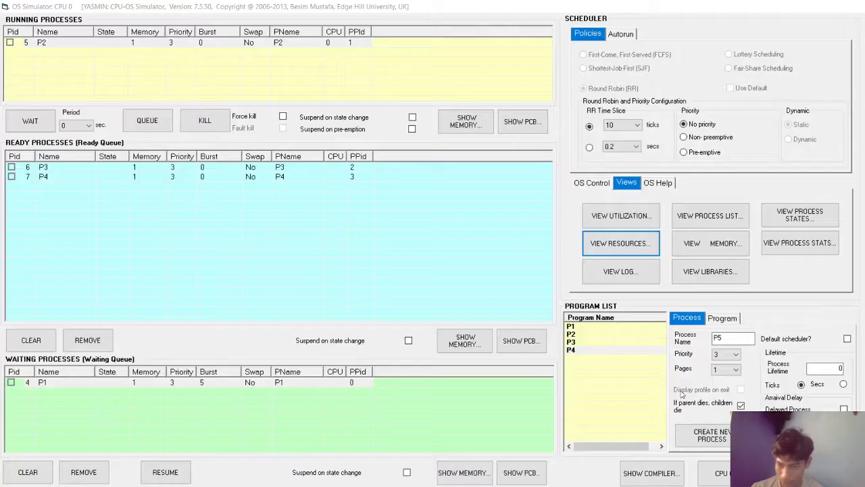
Step: Try to create new processes from programs P1 through P4 in order
click(591, 327)
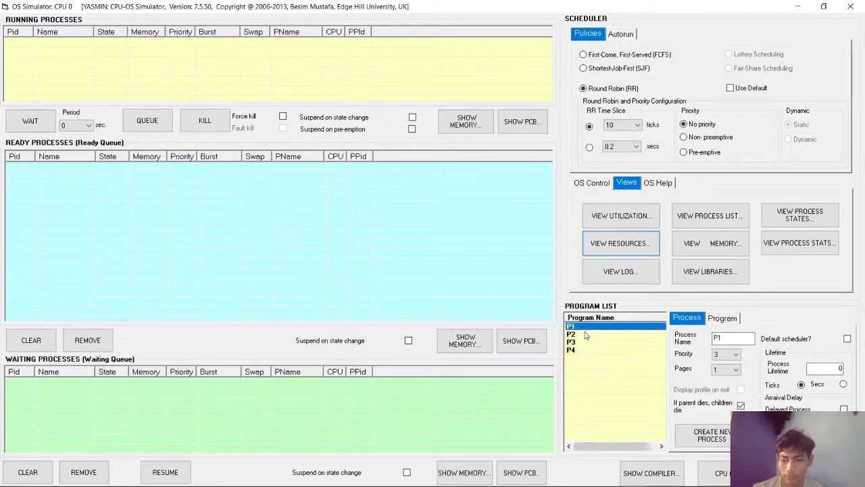
click(586, 335)
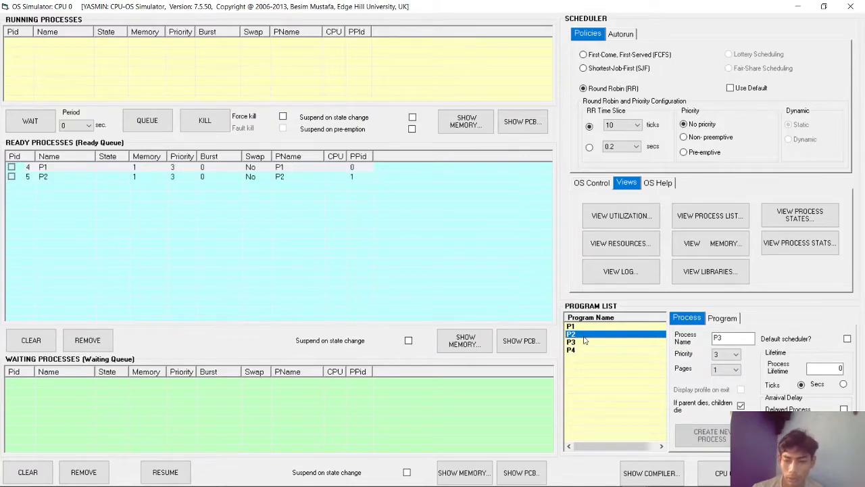
click(583, 342)
click(584, 350)
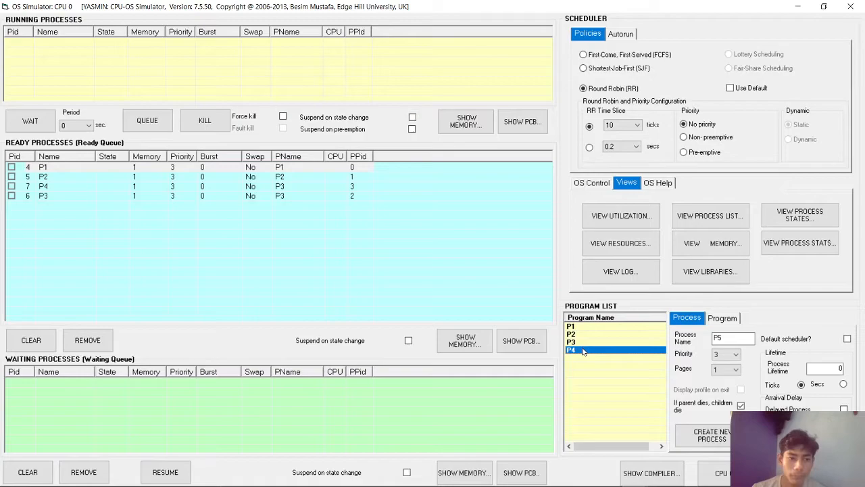
Step: Remove all the newly created processes from the ready queue
click(31, 167)
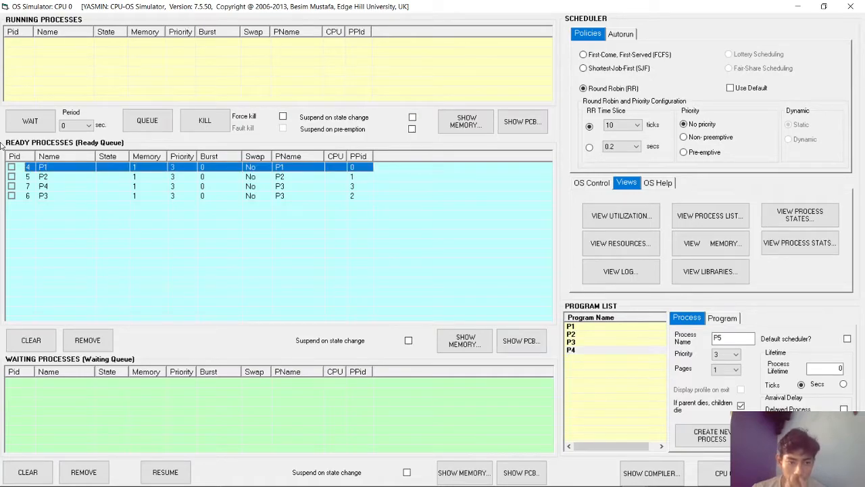
click(11, 186)
click(12, 196)
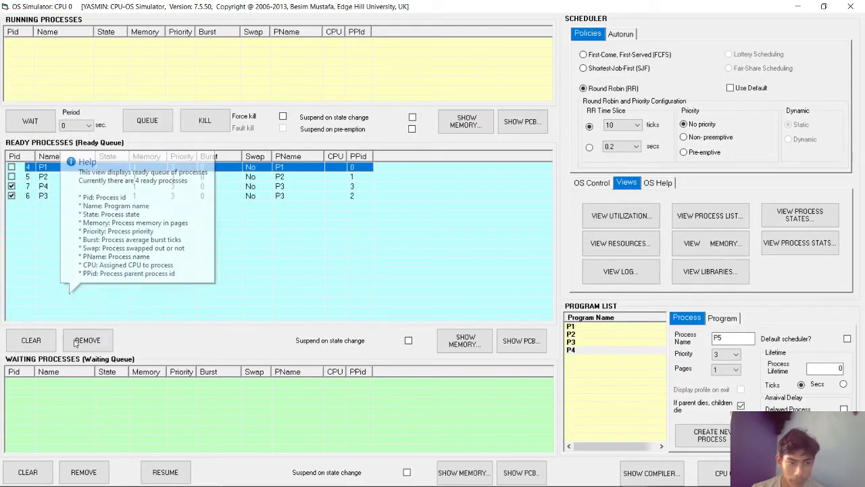
click(87, 339)
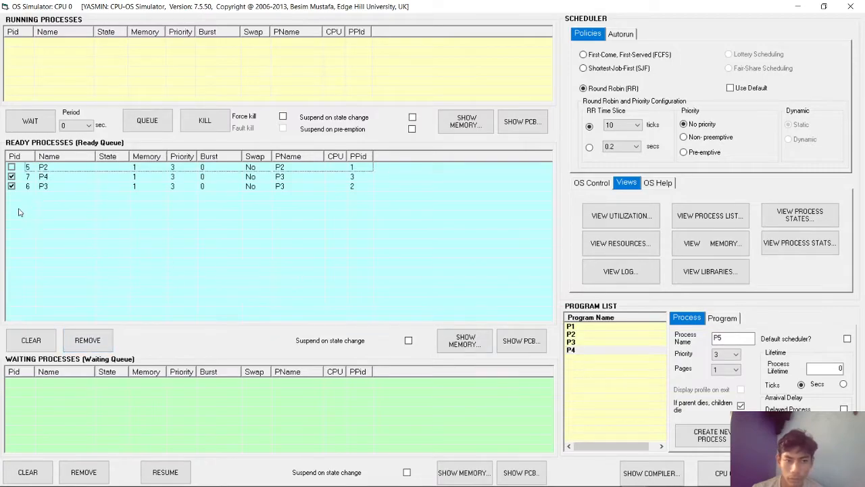
click(97, 339)
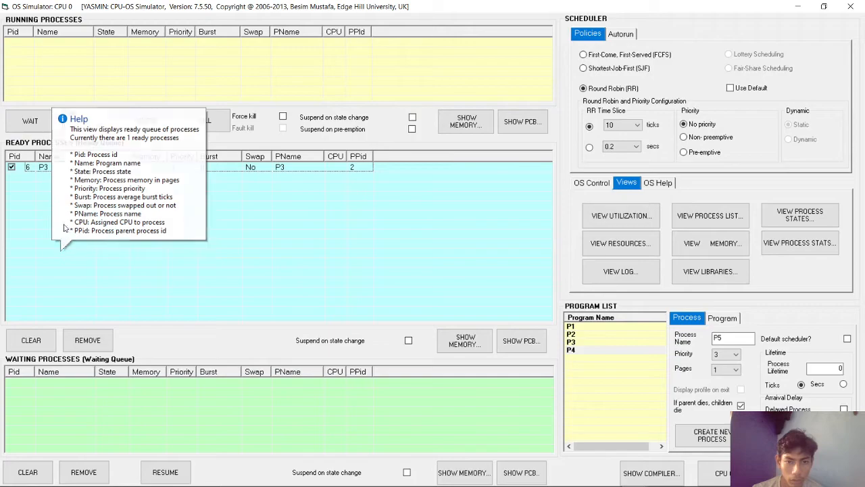
click(78, 228)
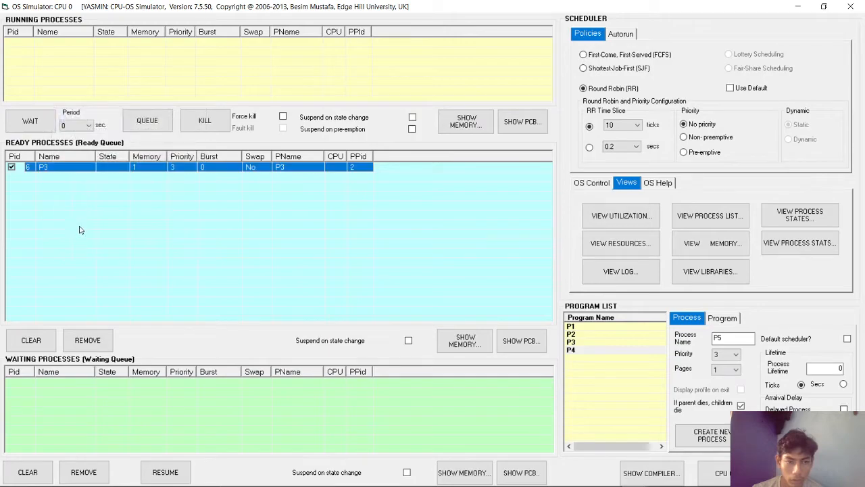
click(87, 340)
click(569, 326)
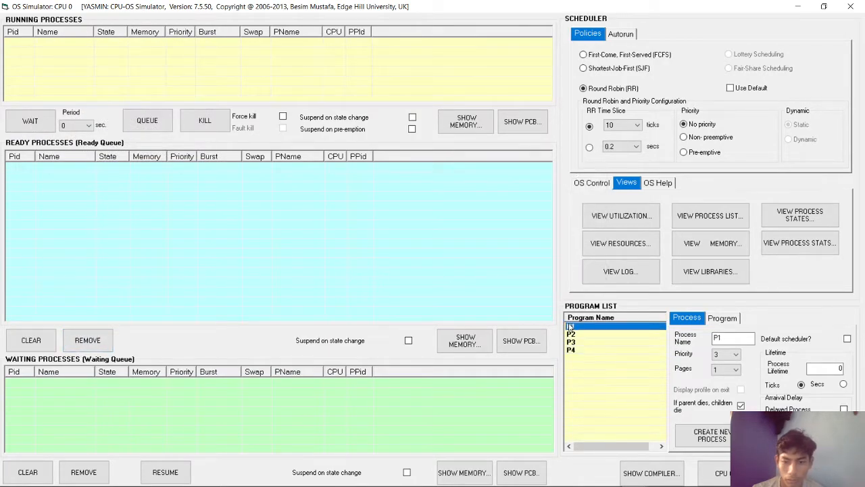
double_click(570, 327)
click(590, 342)
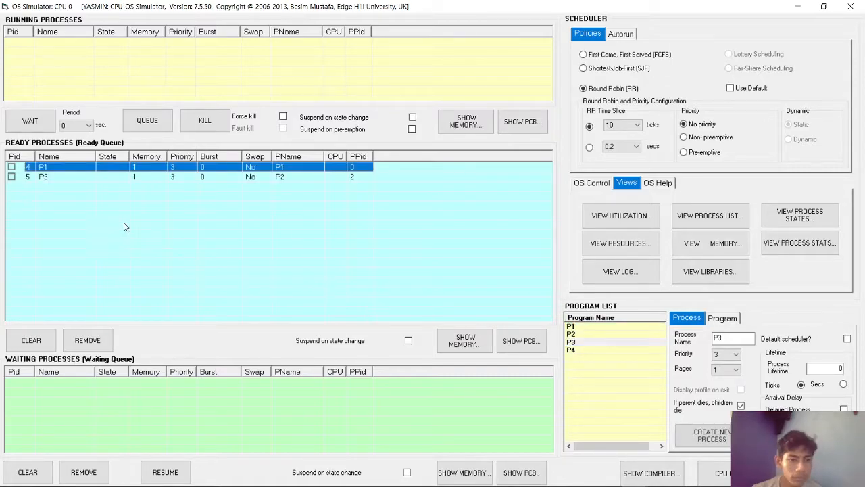
click(12, 177)
click(88, 340)
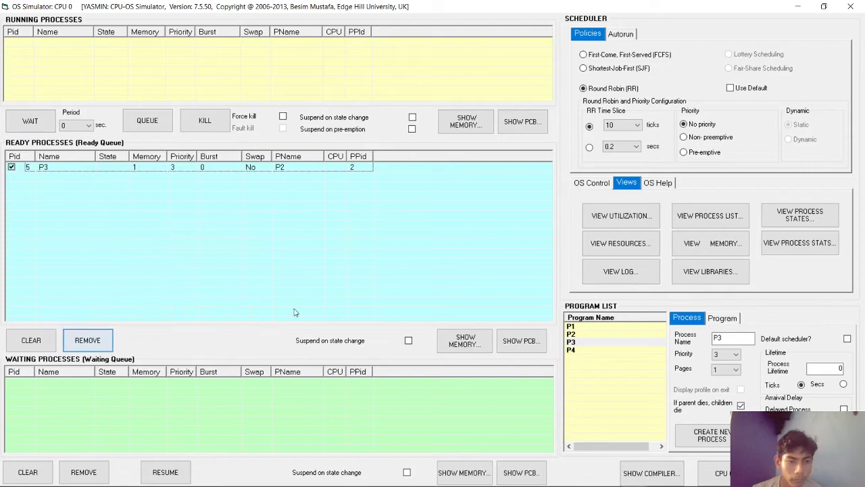
click(102, 339)
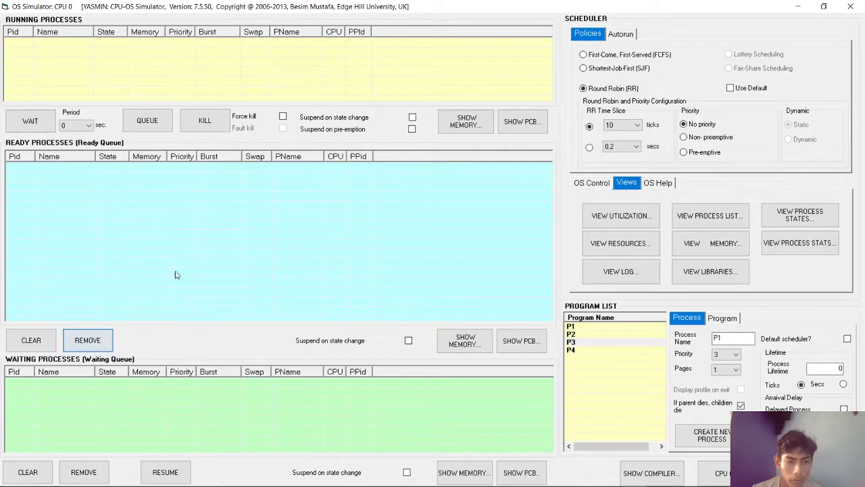
Step: Create one matching process from each of the programs P1, P2, P3 and P4, in that order
click(571, 327)
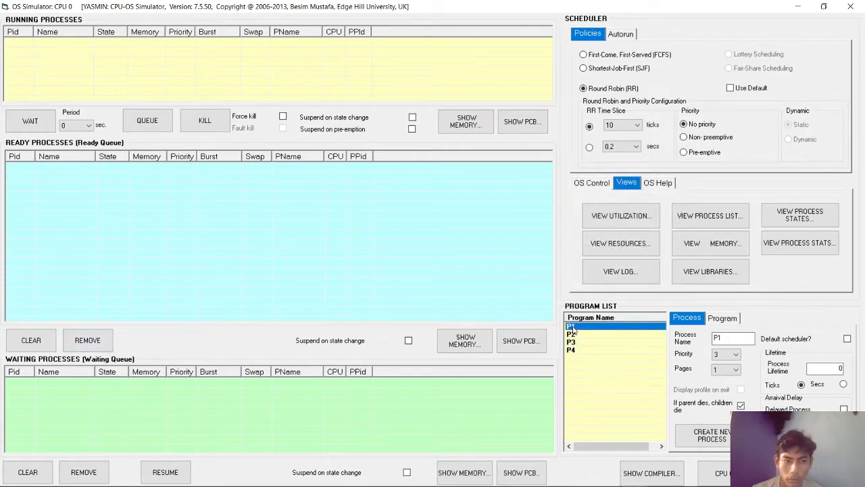
double_click(573, 329)
click(576, 335)
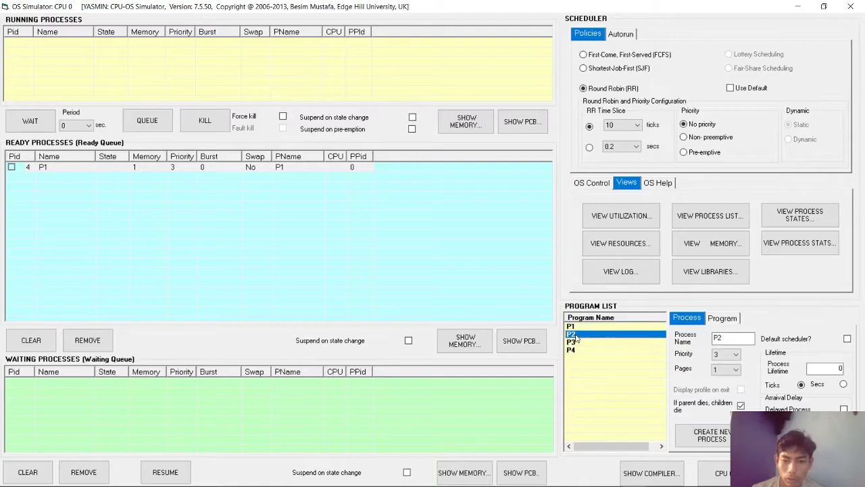
double_click(577, 336)
click(575, 343)
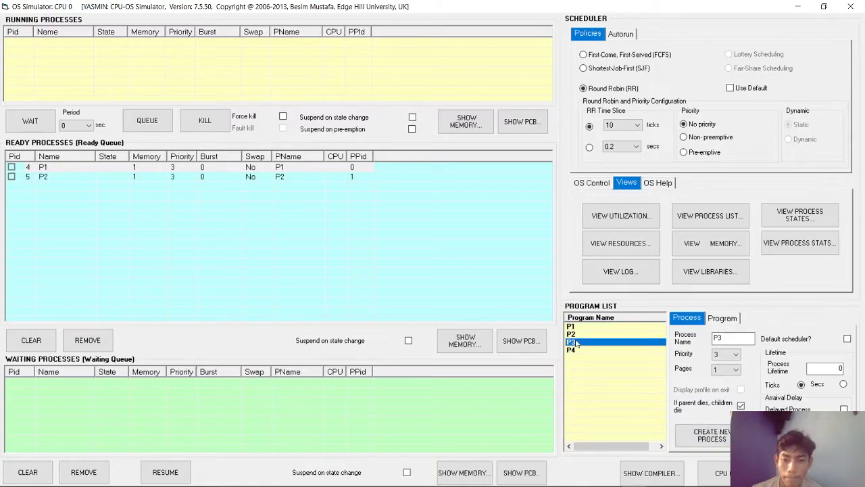
double_click(573, 344)
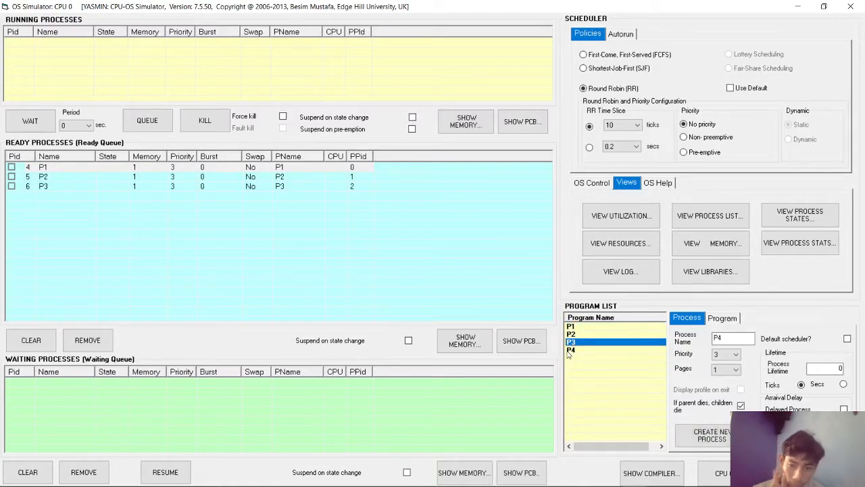
click(569, 350)
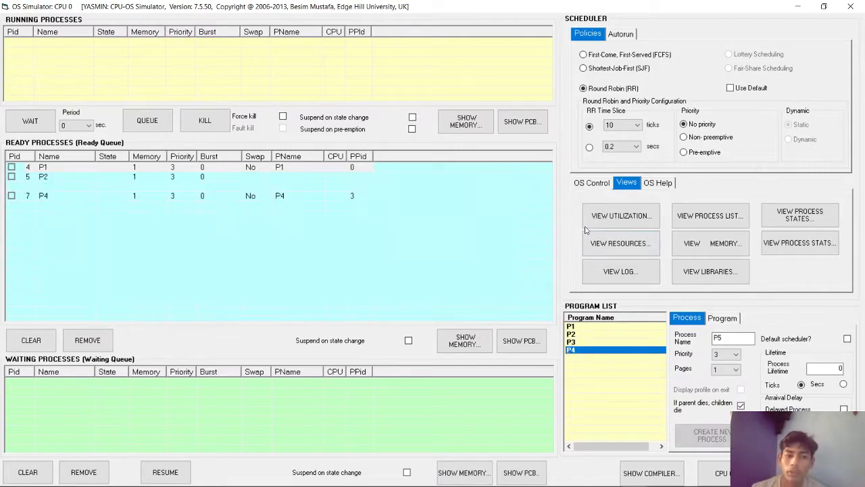
Step: Start the scheduler and open the system resources view to observe allocations with Abort processes recovery enabled
click(590, 184)
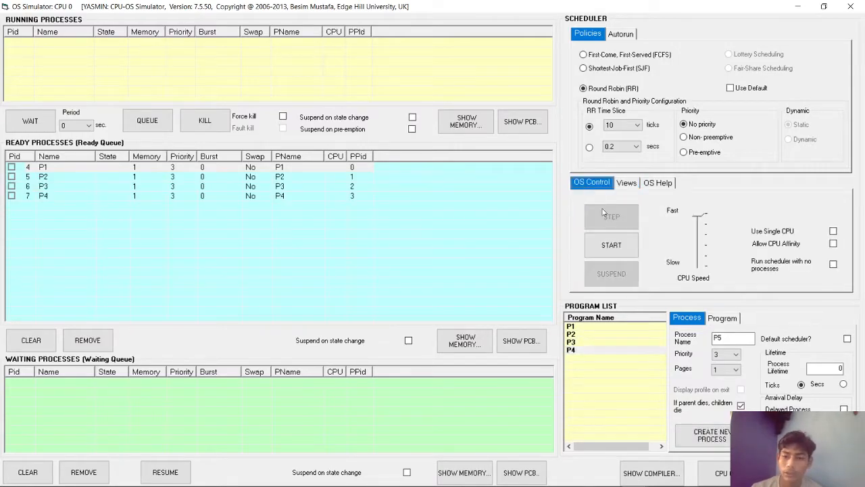
click(610, 245)
click(626, 182)
click(611, 243)
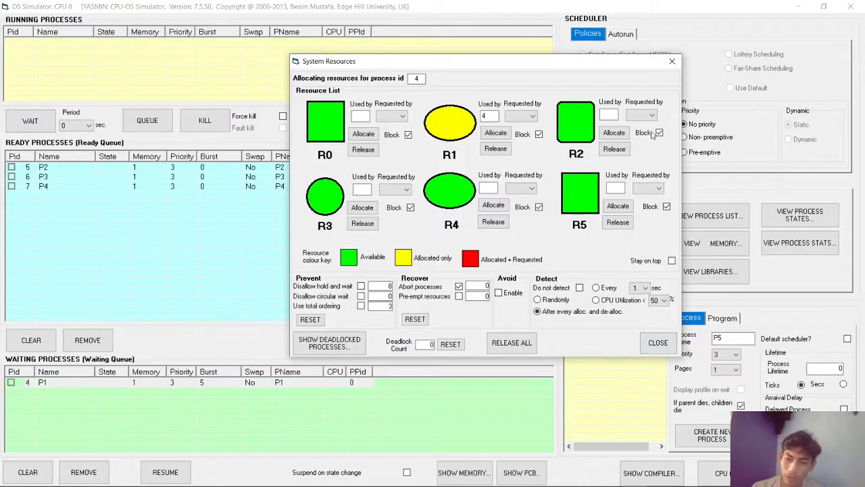
Step: Switch deadlock recovery to Pre-empt resources only, then close the System Resources window and return to the OS simulator
click(614, 133)
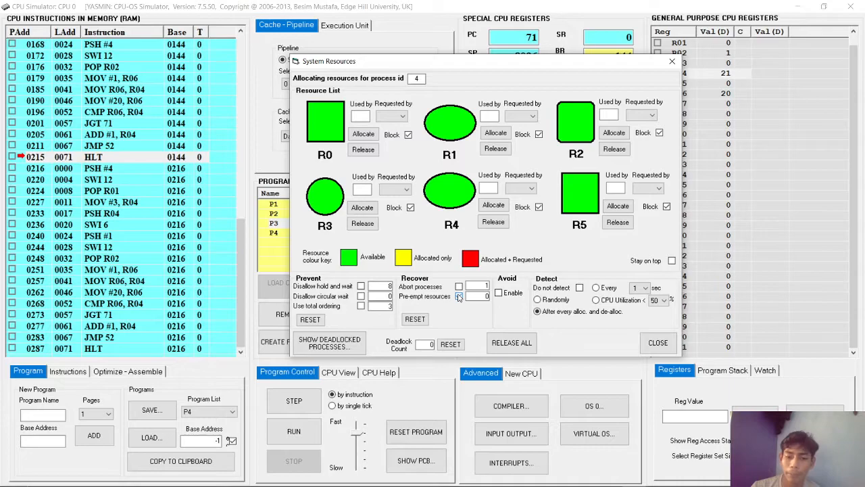
click(657, 343)
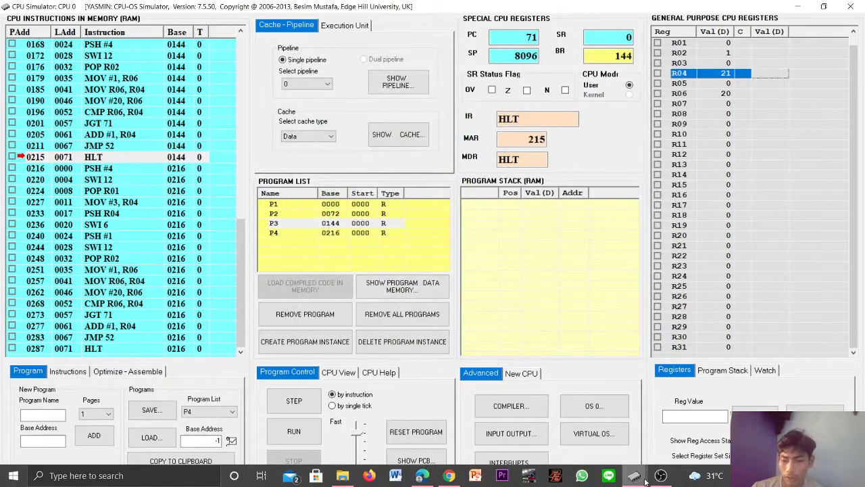
mouse_move(659, 470)
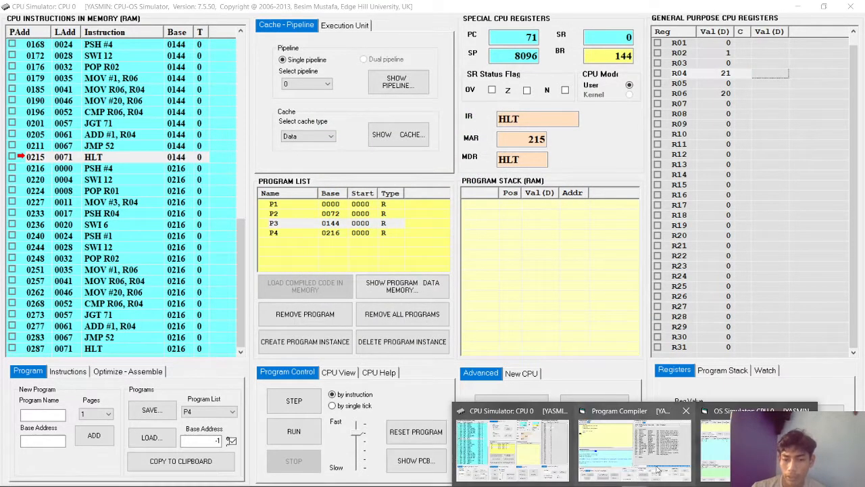
click(726, 451)
Step: Create new processes from programs P1 through P4 in order for the resource pre-emption run
click(586, 328)
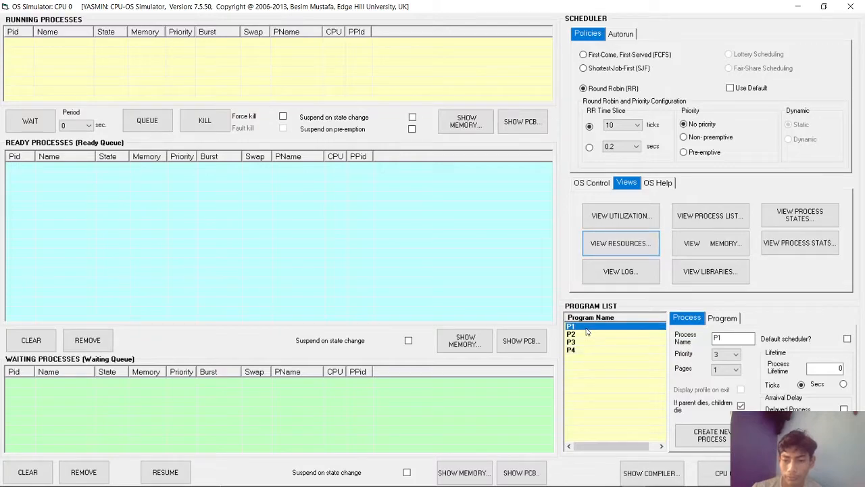
double_click(587, 331)
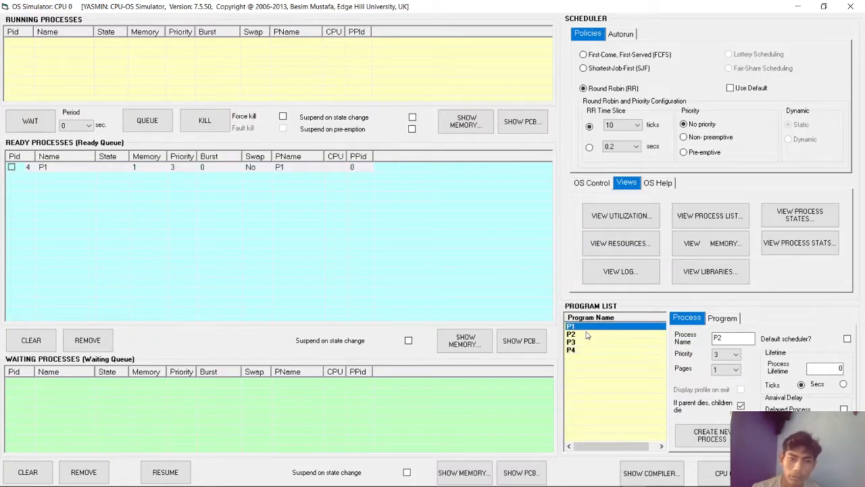
click(587, 335)
double_click(586, 336)
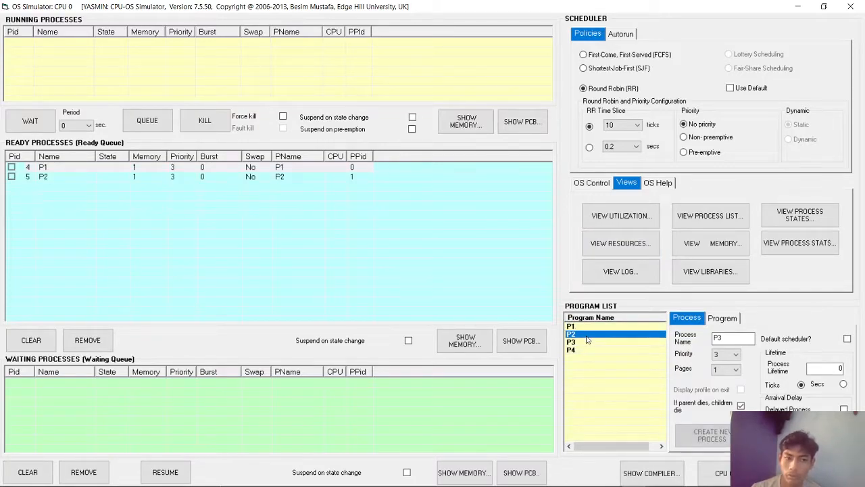
click(585, 342)
double_click(586, 343)
click(586, 351)
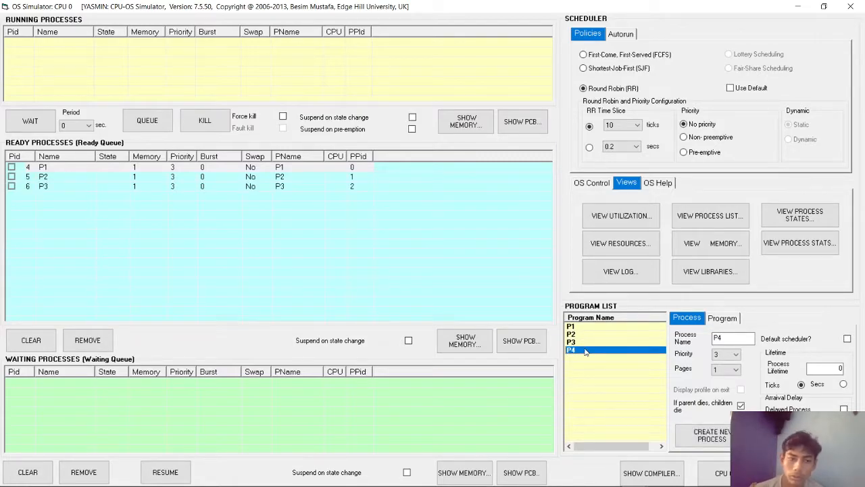
double_click(585, 351)
Step: Start the scheduler and open the system resources view, minimizing the OS simulator to observe allocations under resource pre-emption
click(467, 243)
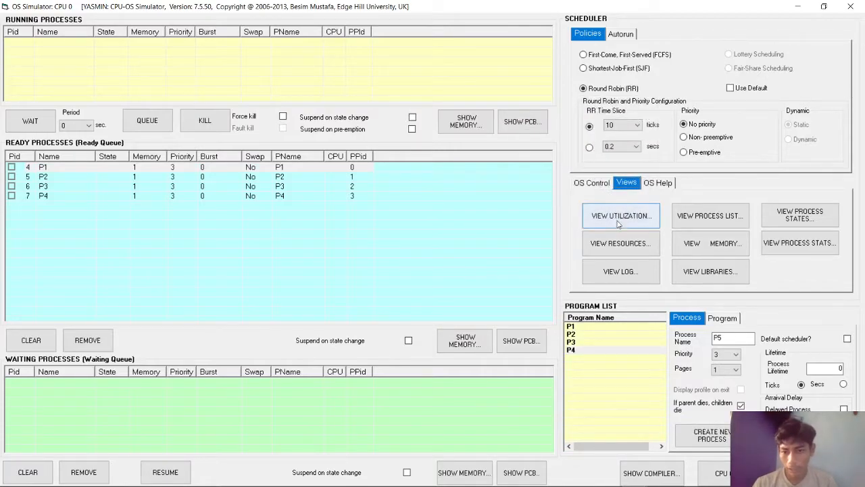
click(591, 182)
click(610, 245)
click(626, 182)
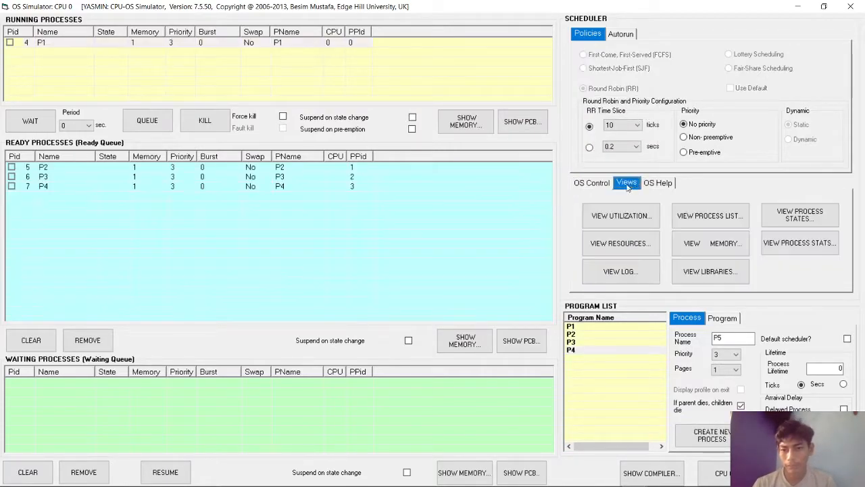
click(619, 243)
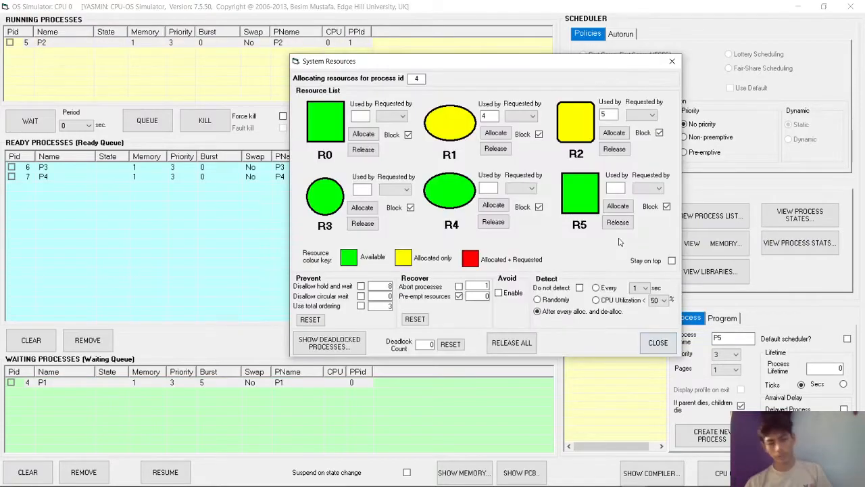
click(797, 6)
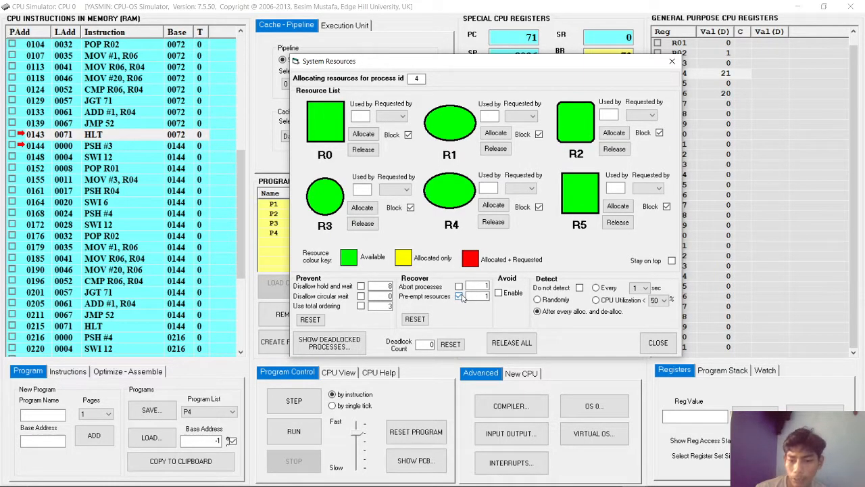
Step: Disable Pre-empt resources recovery and enable Do not detect, then close the System Resources window and return to the OS simulator
click(579, 288)
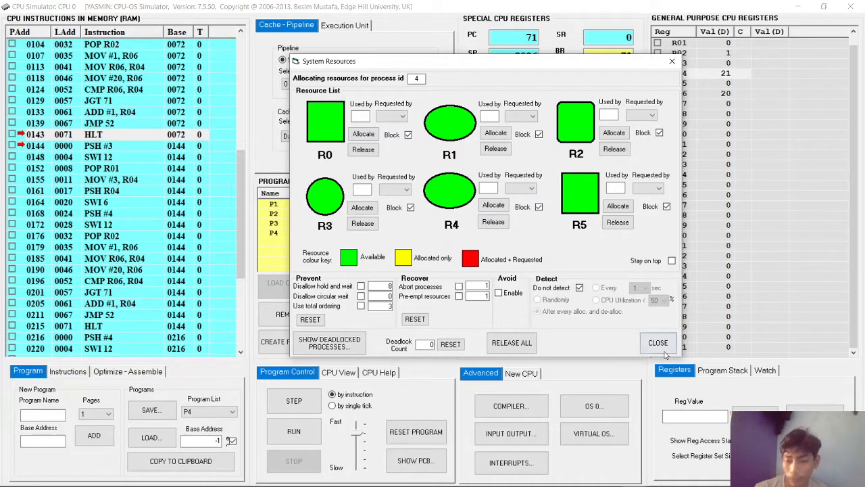
click(658, 343)
mouse_move(634, 475)
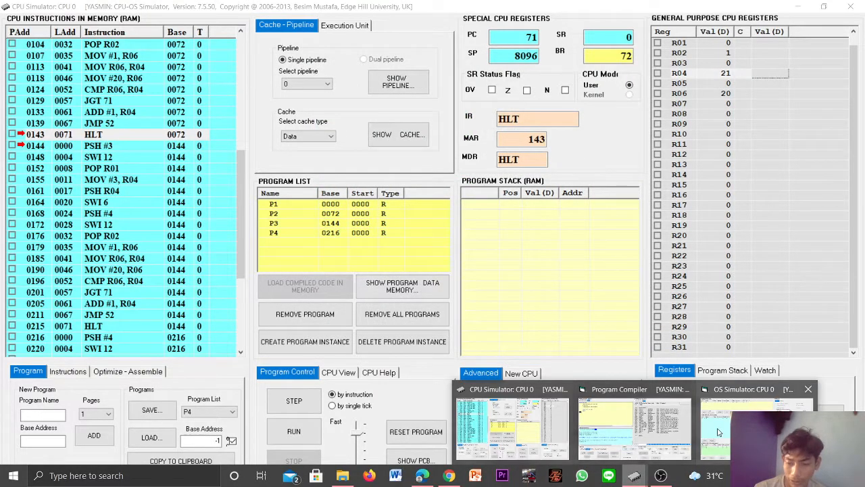
click(718, 432)
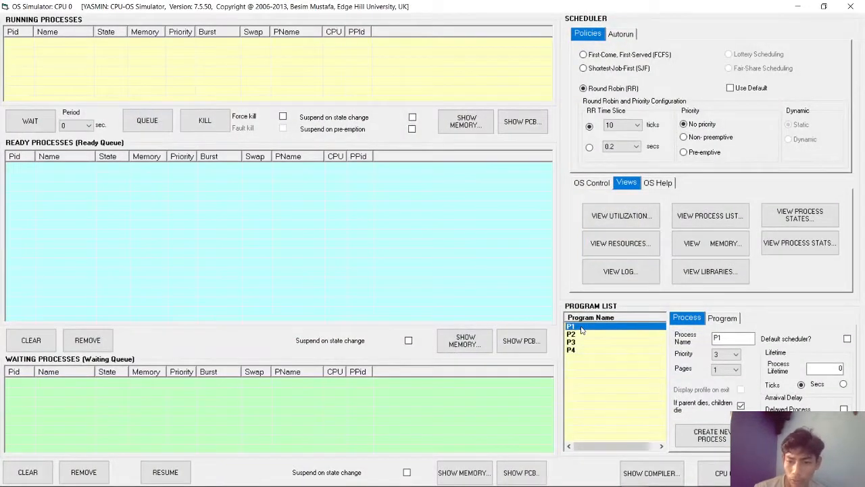
click(582, 335)
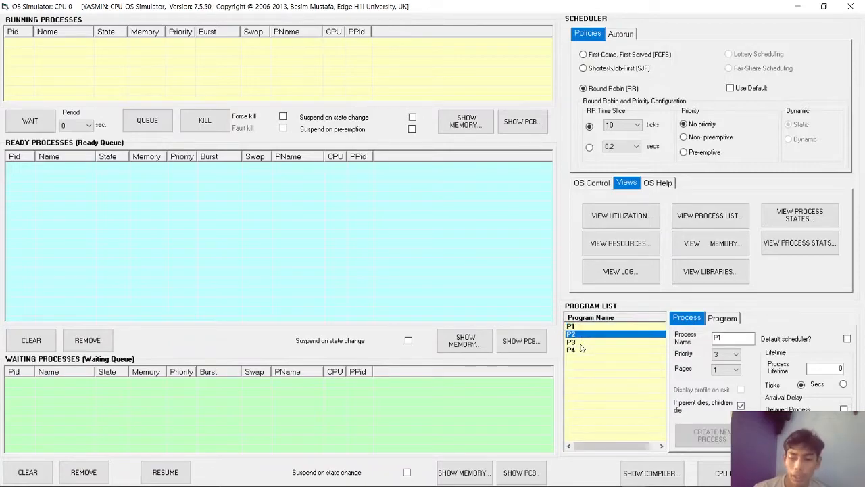
click(580, 343)
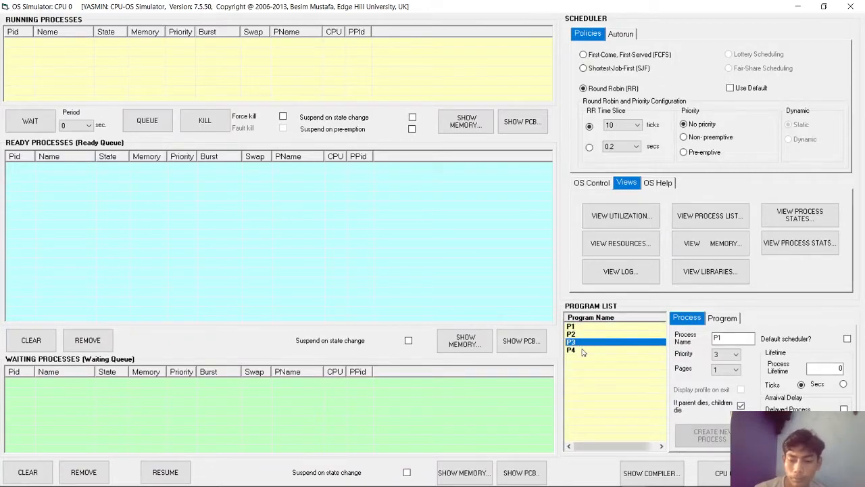
click(583, 350)
click(712, 435)
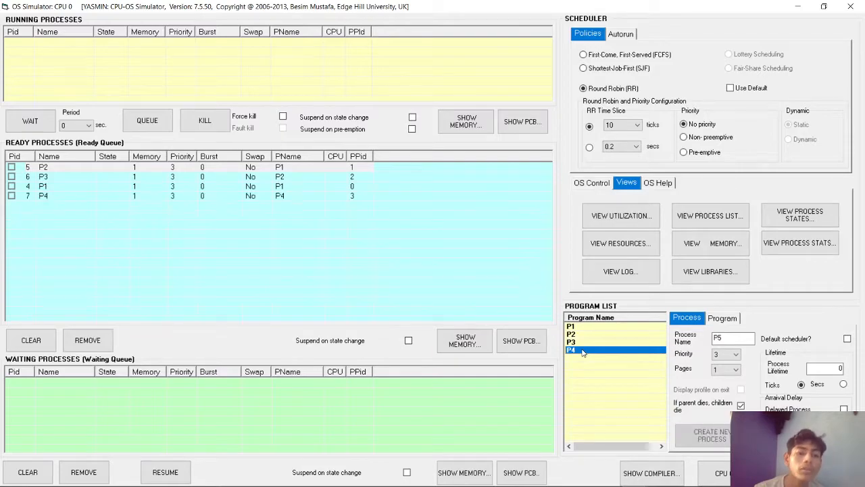
click(11, 186)
click(11, 195)
click(81, 340)
click(76, 337)
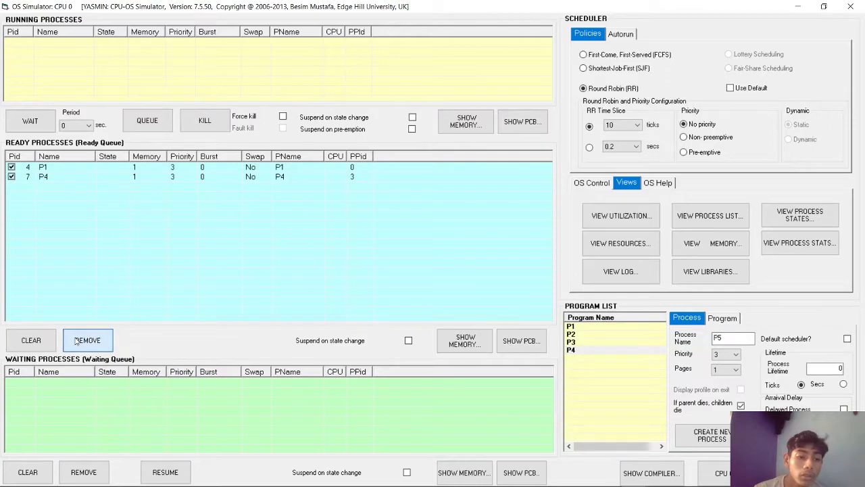
Step: Create one new process from each of programs P1, P2, P3 and P4 in order for the run without deadlock detection
click(571, 327)
double_click(573, 328)
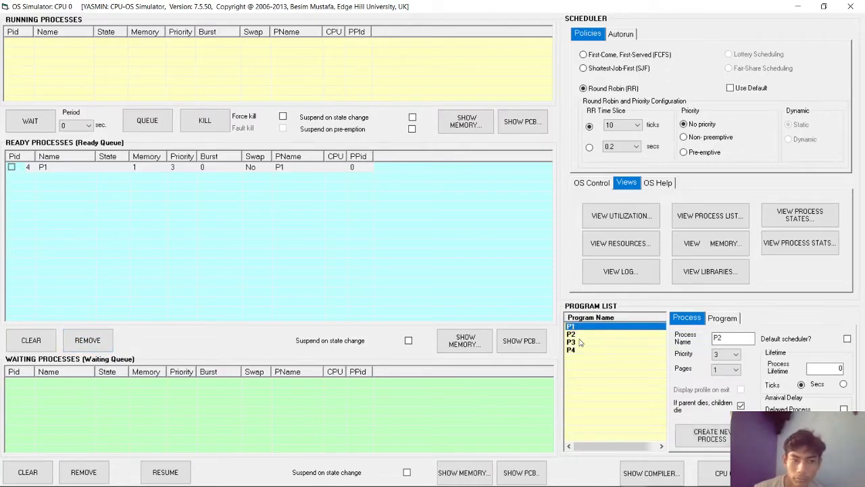
click(574, 334)
double_click(574, 334)
click(578, 342)
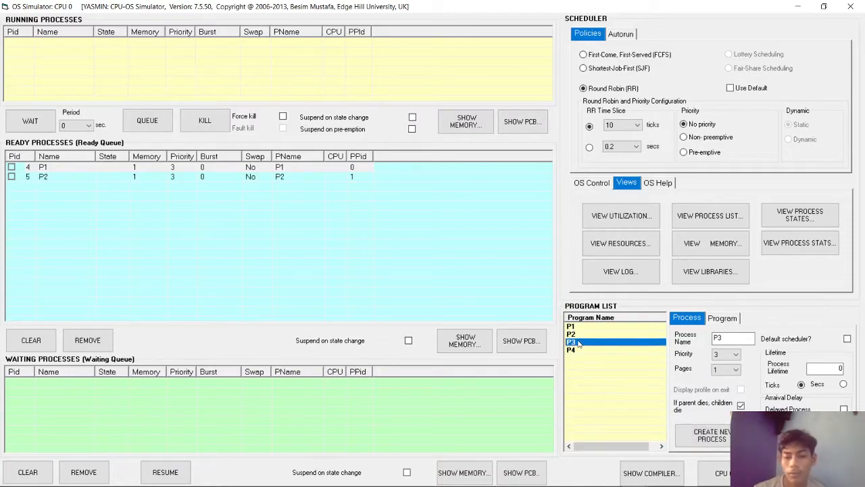
double_click(578, 342)
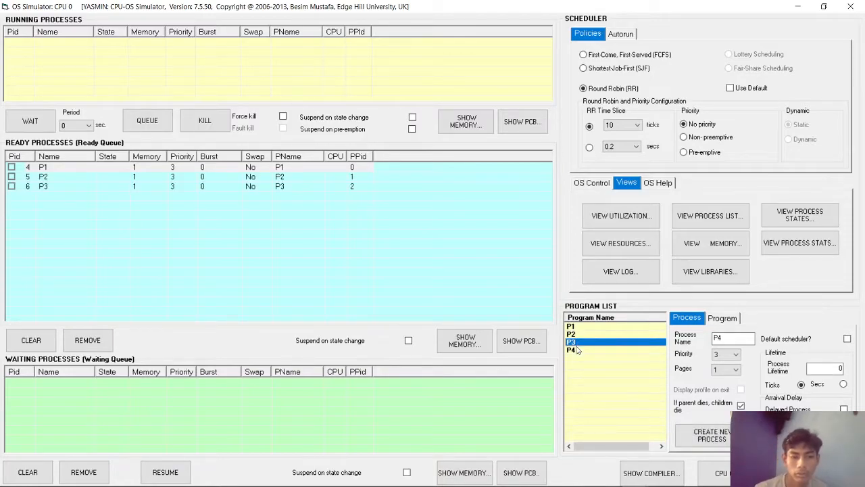
click(574, 350)
double_click(575, 351)
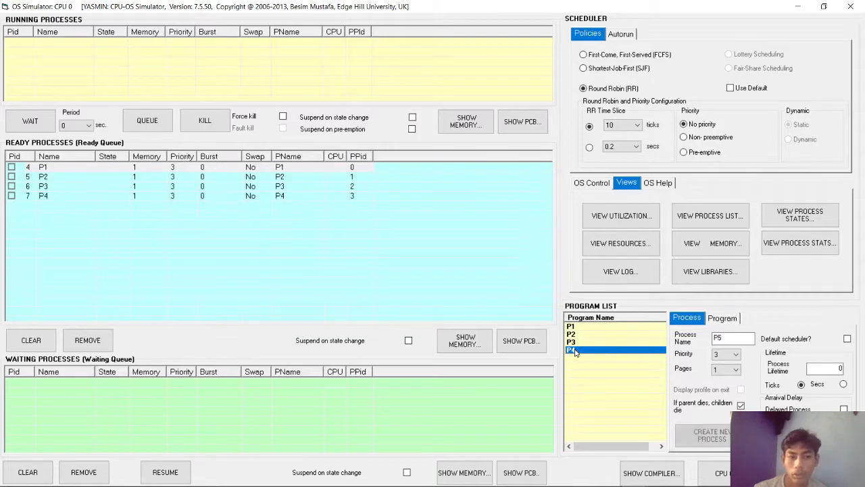
Step: Start the scheduler and open the system resources view, minimizing the OS simulator to observe allocations with deadlock detection disabled
click(591, 183)
click(610, 244)
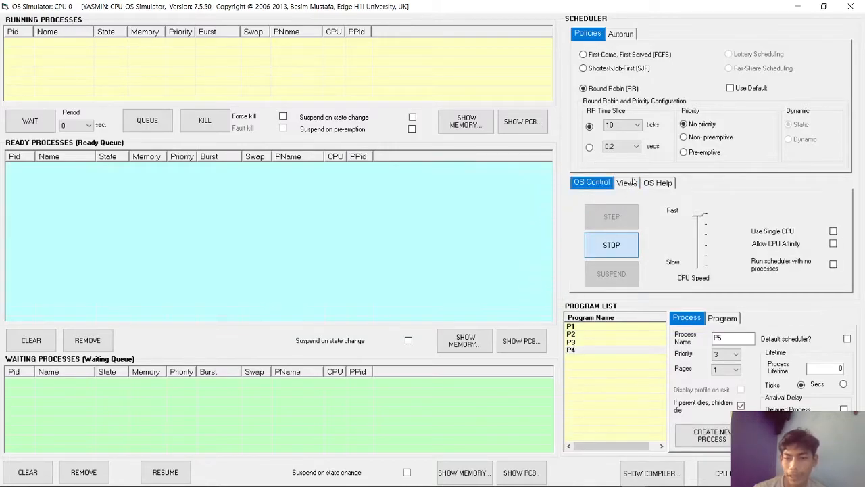
click(626, 182)
click(608, 244)
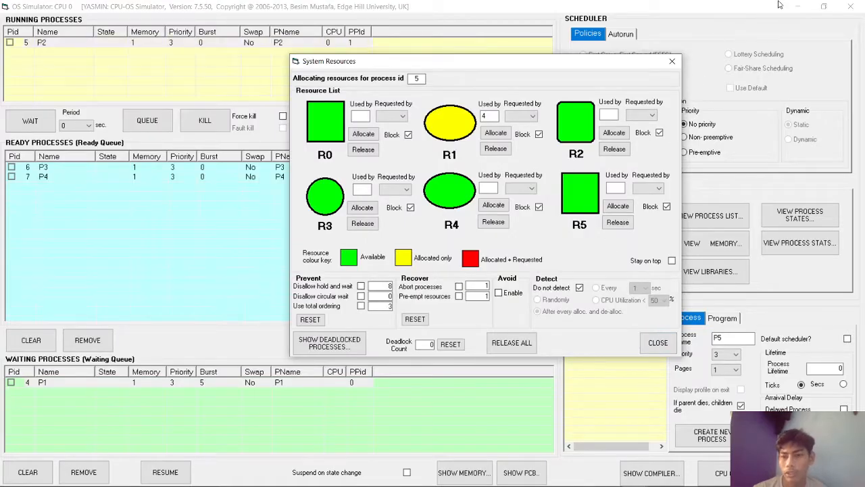
click(798, 6)
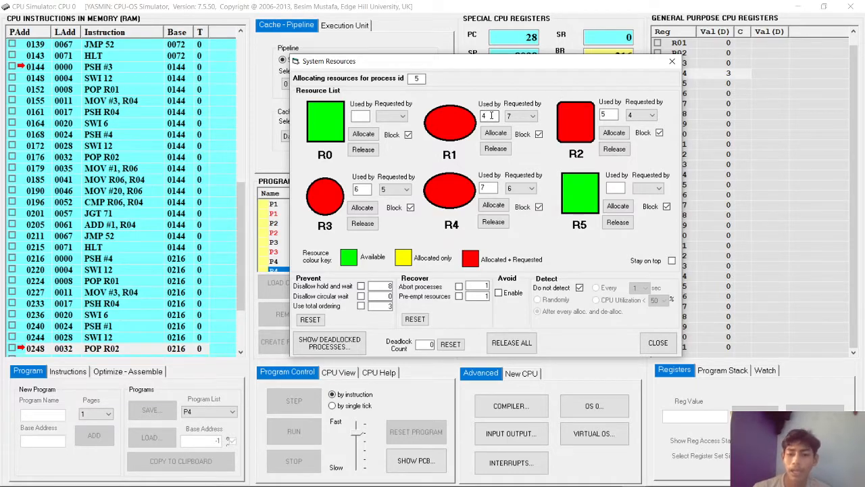
Step: Release all allocated resources at once, then close the System Resources window
click(510, 343)
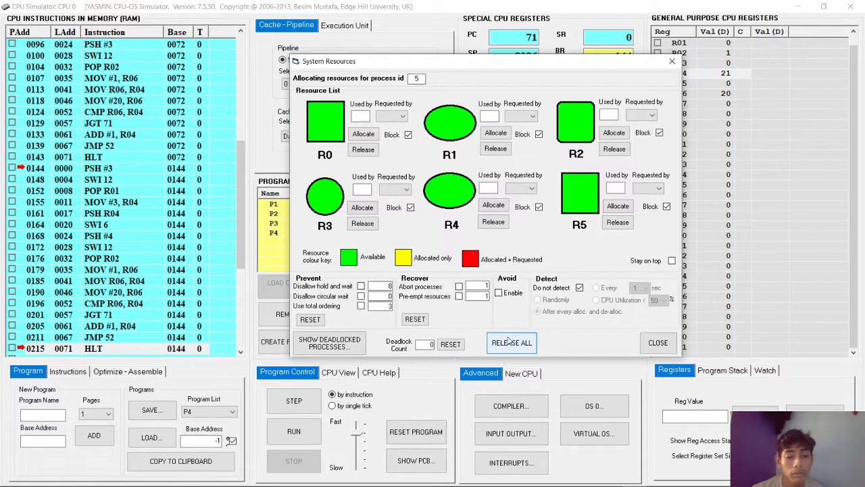
click(510, 341)
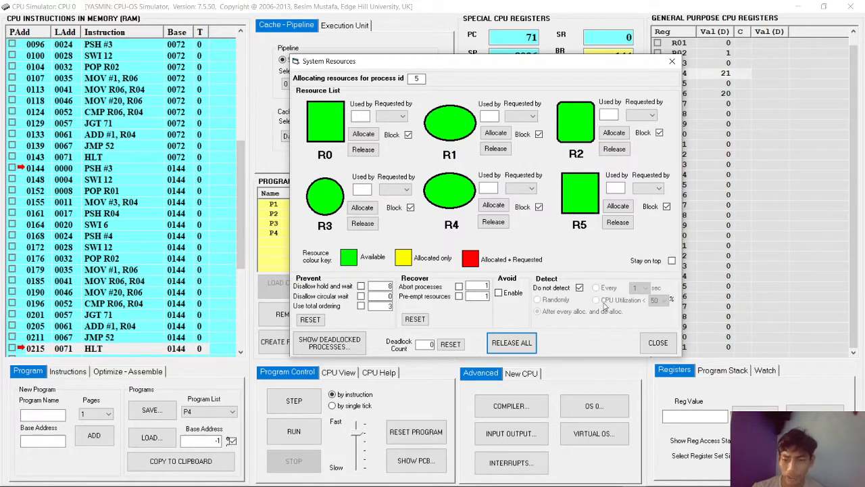
click(657, 342)
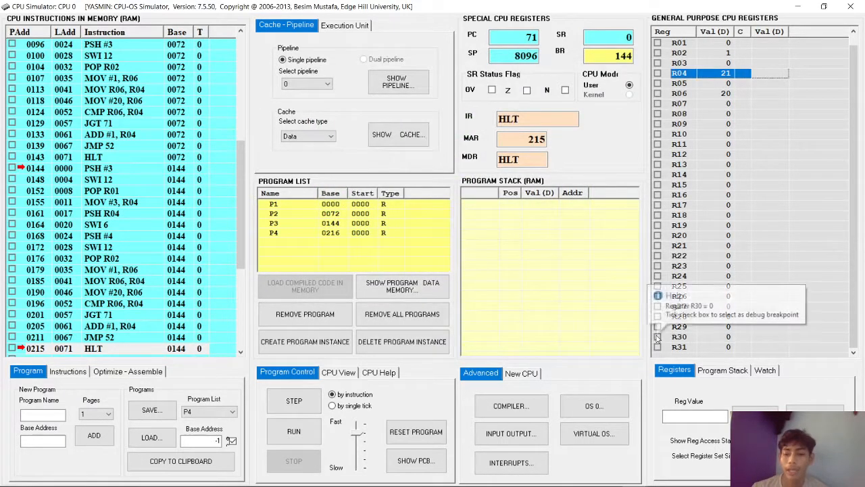
mouse_move(588, 323)
mouse_move(533, 313)
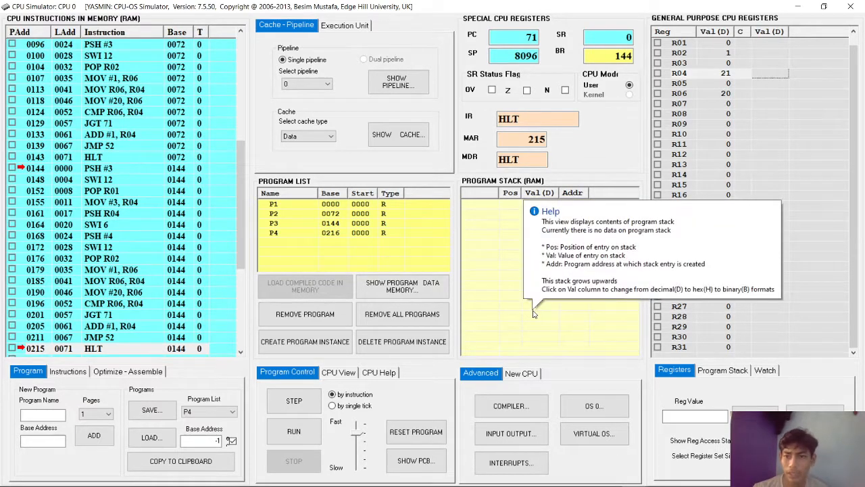
mouse_move(603, 484)
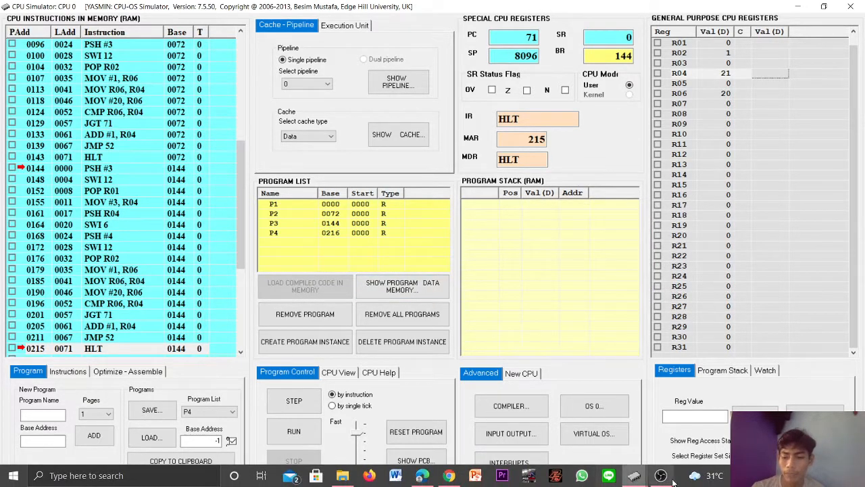
mouse_move(666, 480)
click(680, 436)
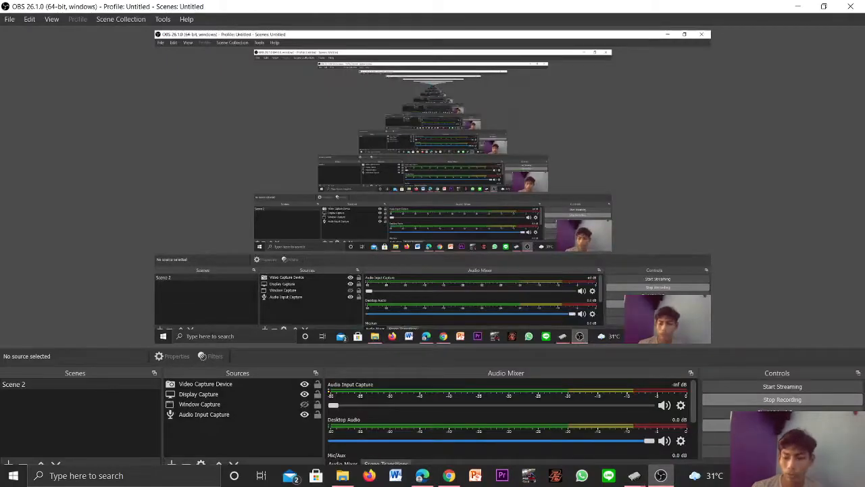